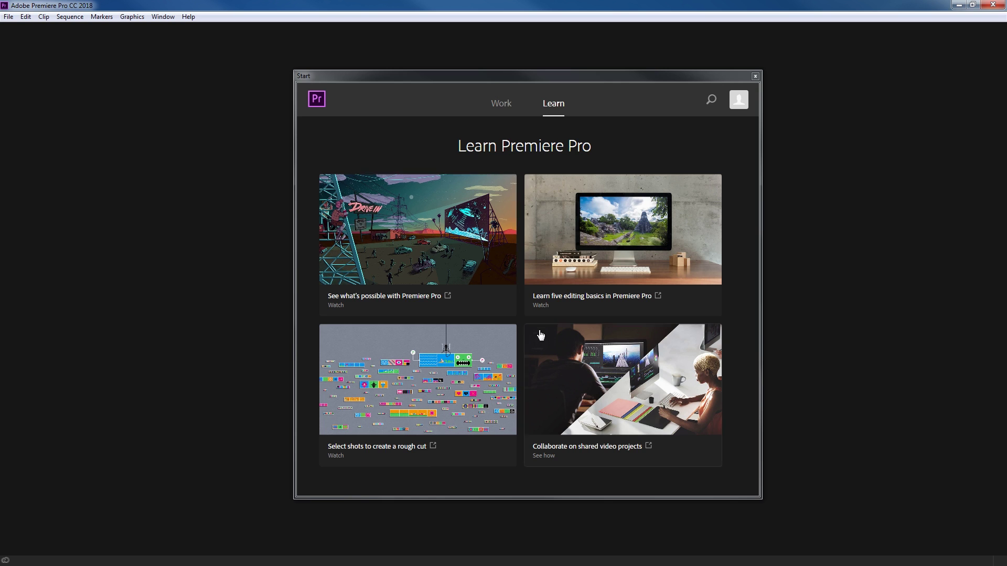
Show the start screen's Work page and view the Open Project dialog without opening a file.
{"action": "left_click", "coordinate": [501, 104]}
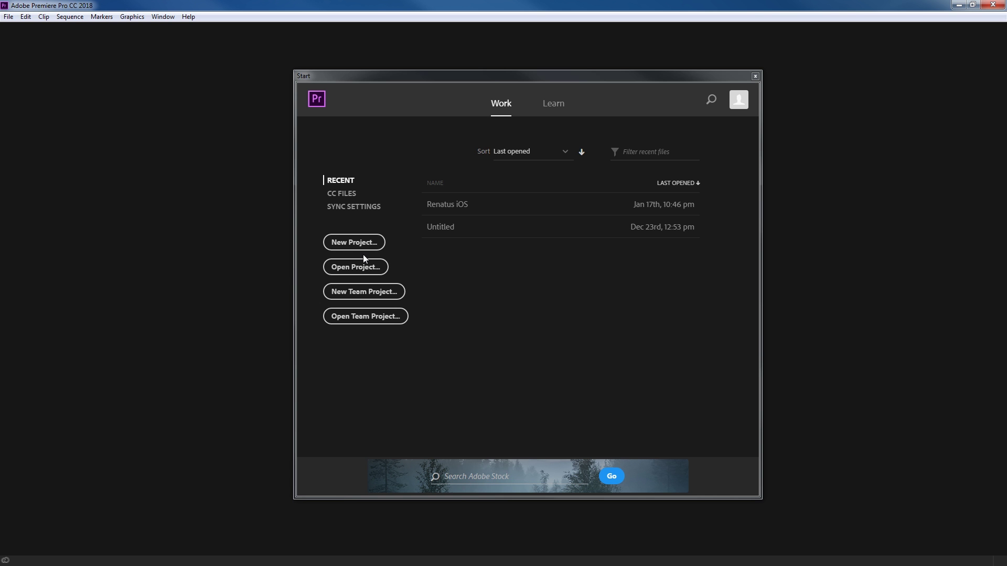
{"action": "left_click", "coordinate": [369, 269]}
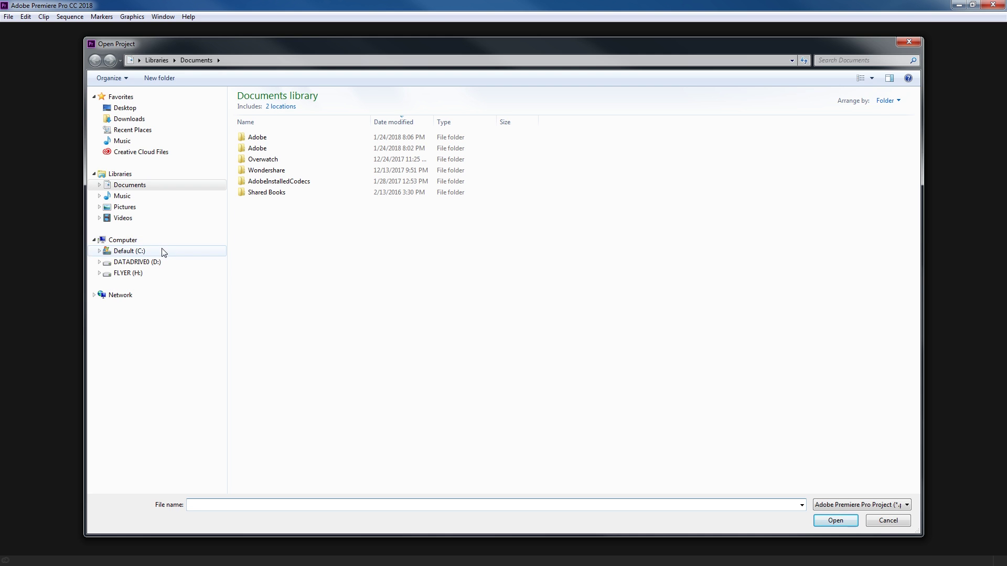
{"action": "key", "text": "Escape"}
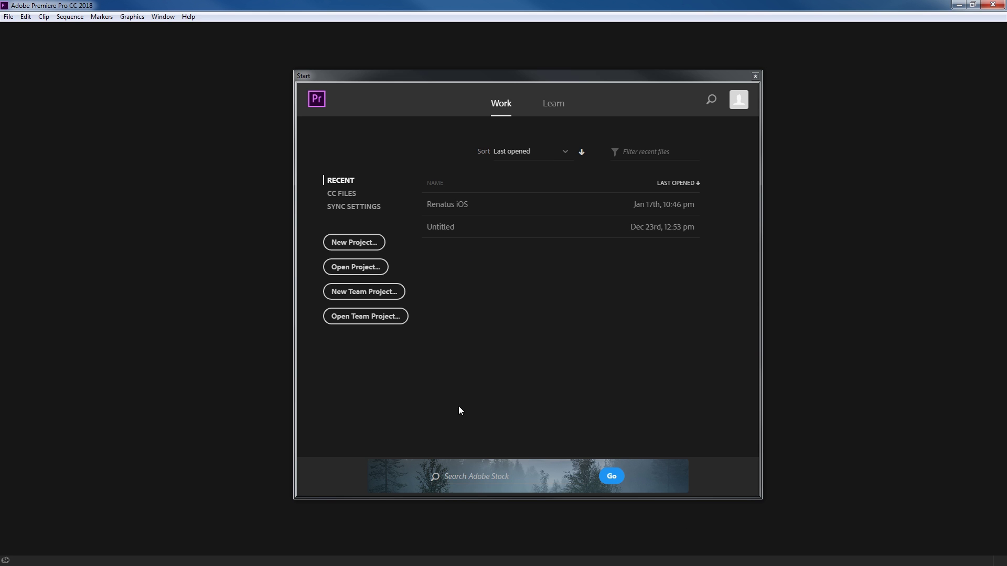
Look at the sorting options and the filter field of the recent projects list.
{"action": "left_click", "coordinate": [521, 157]}
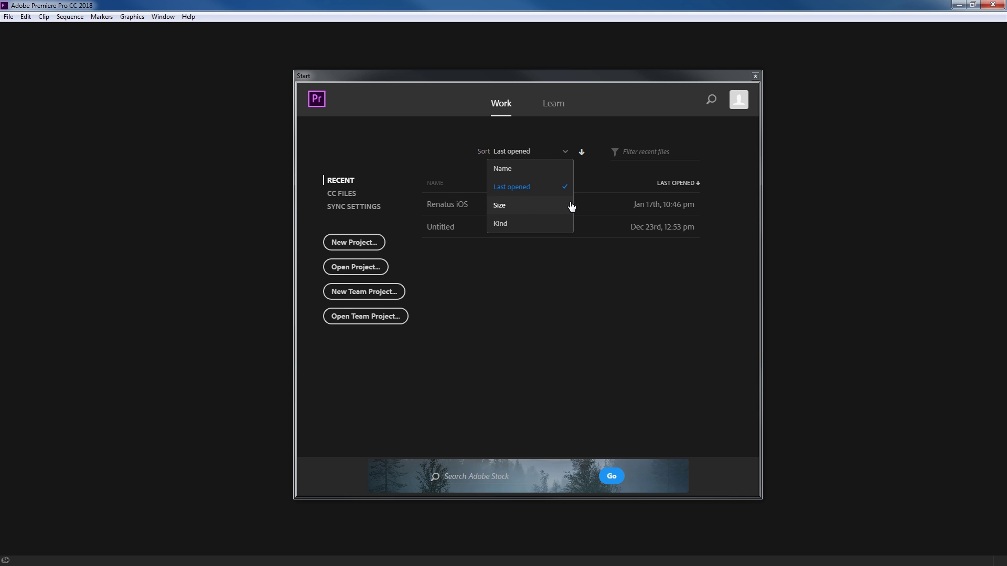
{"action": "left_click", "coordinate": [548, 248]}
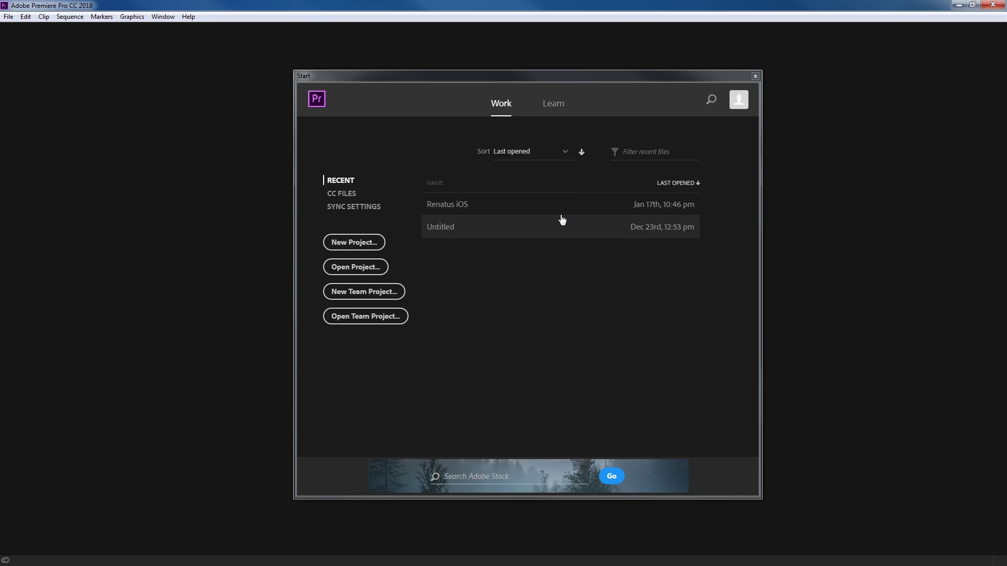
{"action": "left_click", "coordinate": [625, 155]}
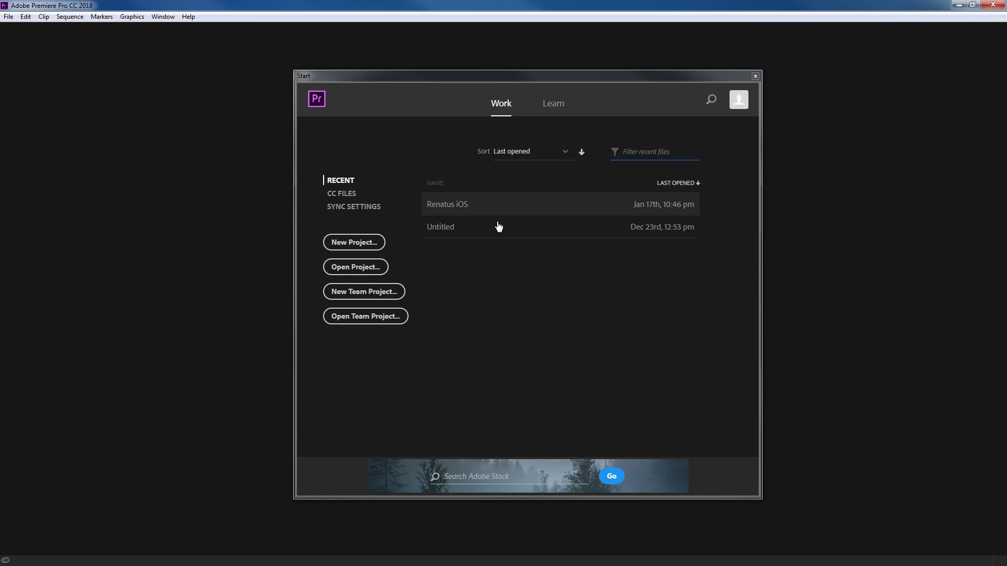
{"action": "left_click", "coordinate": [458, 272]}
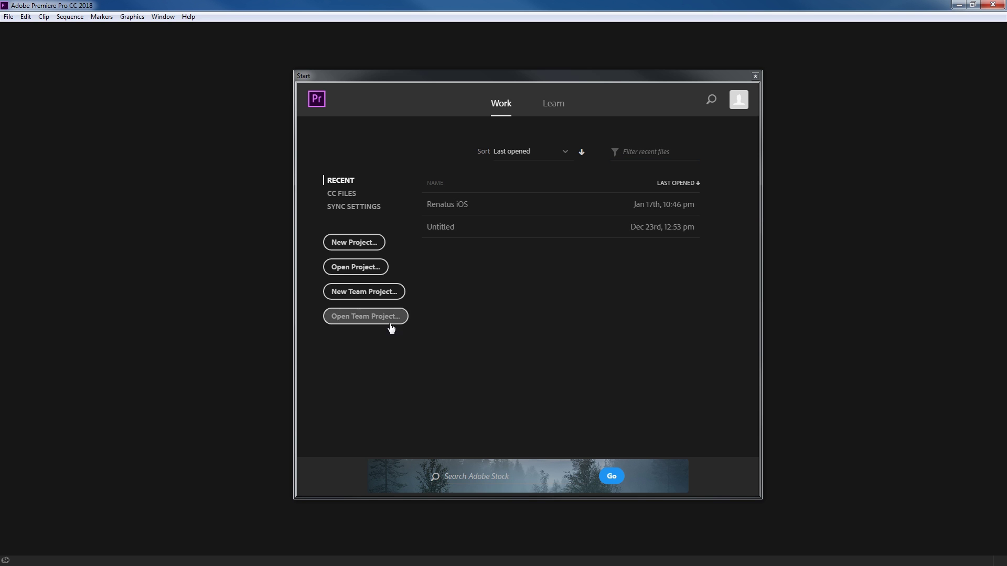
Try to create a new team project, and look through the CC Files list and the sync settings.
{"action": "left_click", "coordinate": [379, 295]}
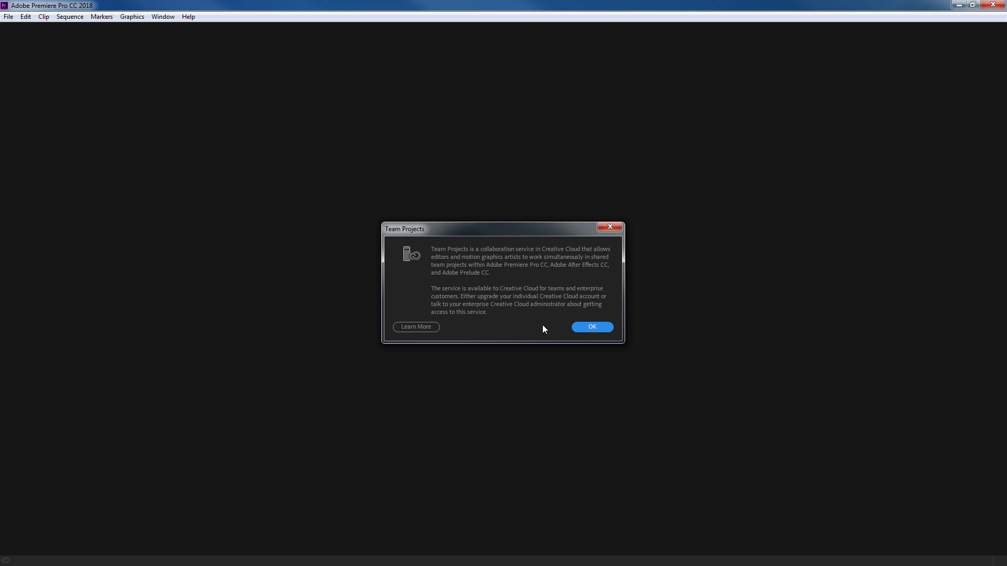
{"action": "key", "text": "Return"}
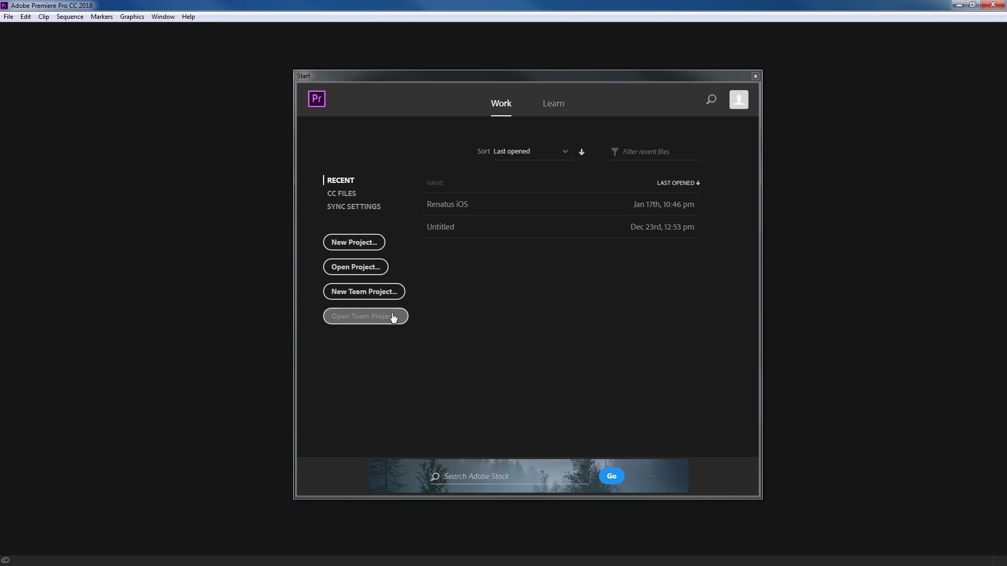
{"action": "left_click", "coordinate": [338, 197]}
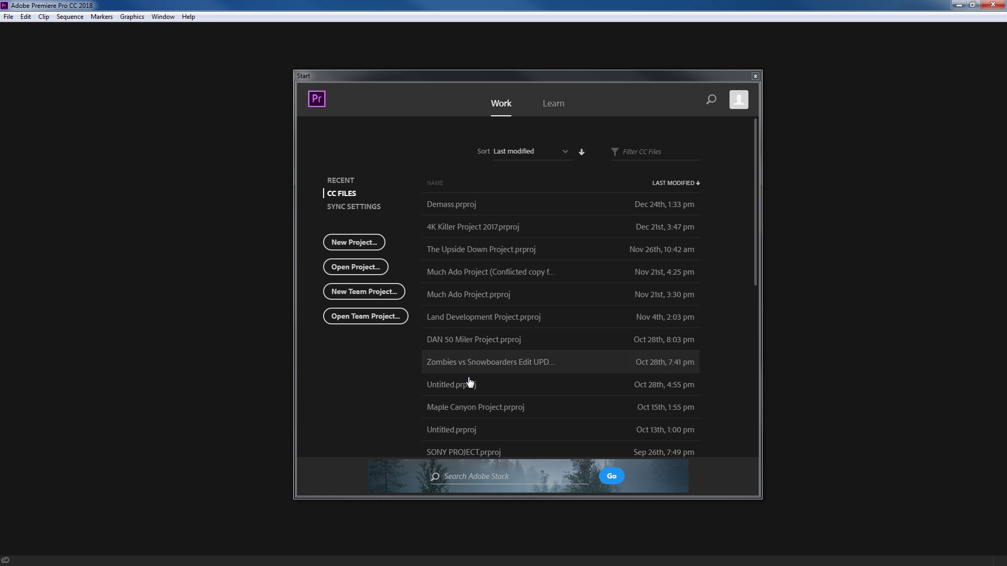
{"action": "scroll", "coordinate": [461, 448], "scroll_direction": "down", "scroll_amount": 3}
{"action": "scroll", "coordinate": [461, 452], "scroll_direction": "down", "scroll_amount": 13}
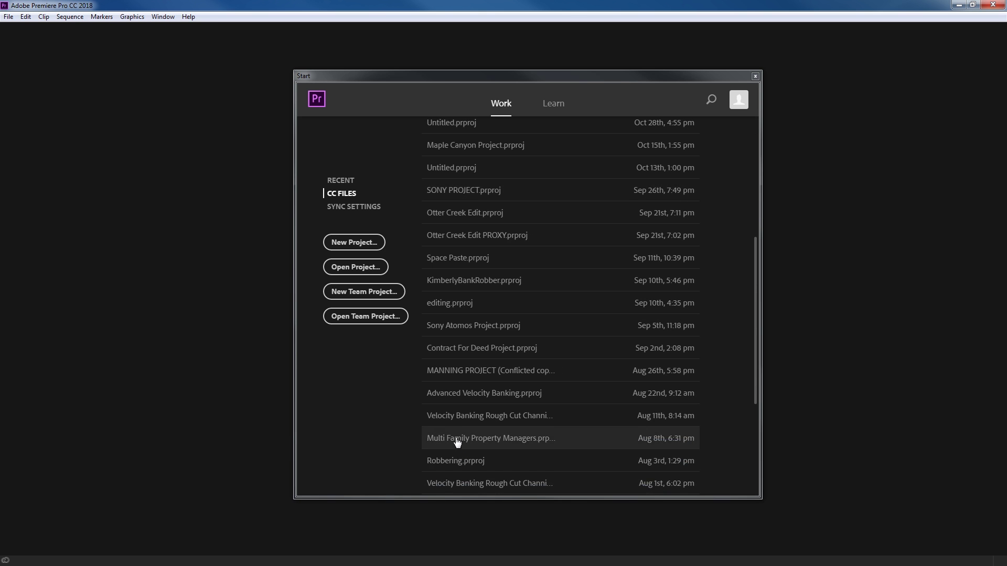
{"action": "left_click", "coordinate": [351, 209]}
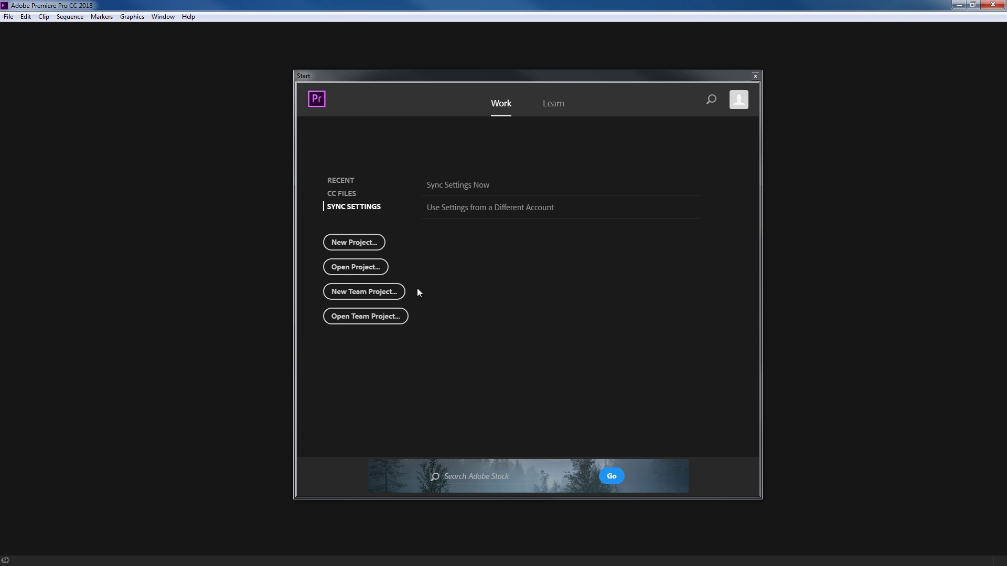
Open the FLYING project from the FLYING TUTORIAL folder on drive H: and convert it under the name FLYING 2018.
{"action": "left_click", "coordinate": [365, 278]}
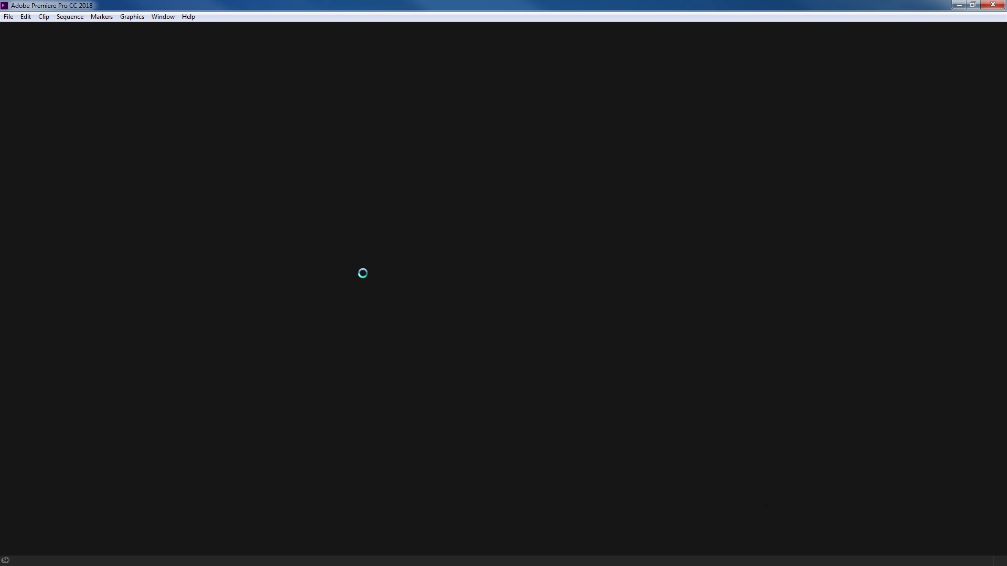
{"action": "left_click", "coordinate": [166, 275]}
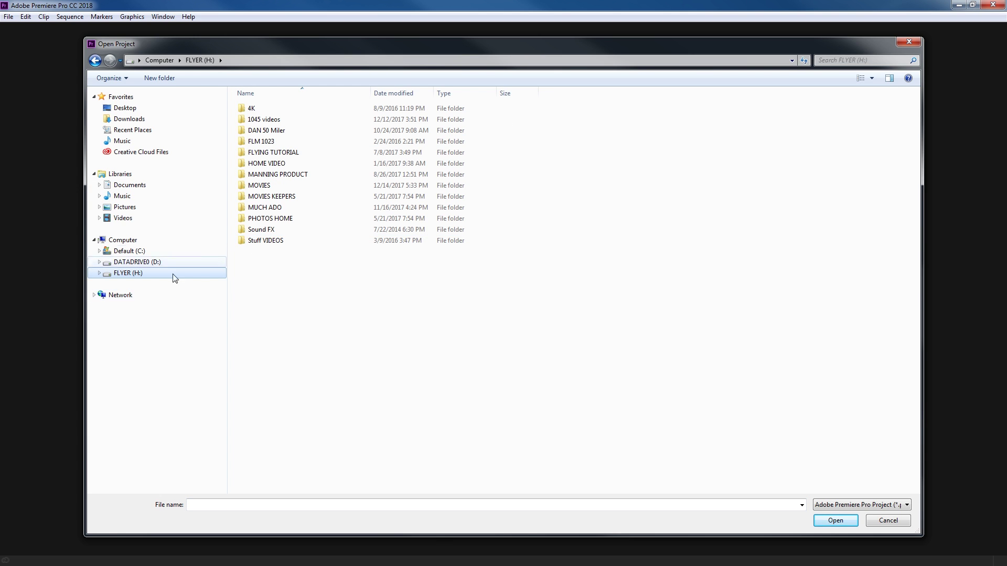
{"action": "double_click", "coordinate": [271, 151]}
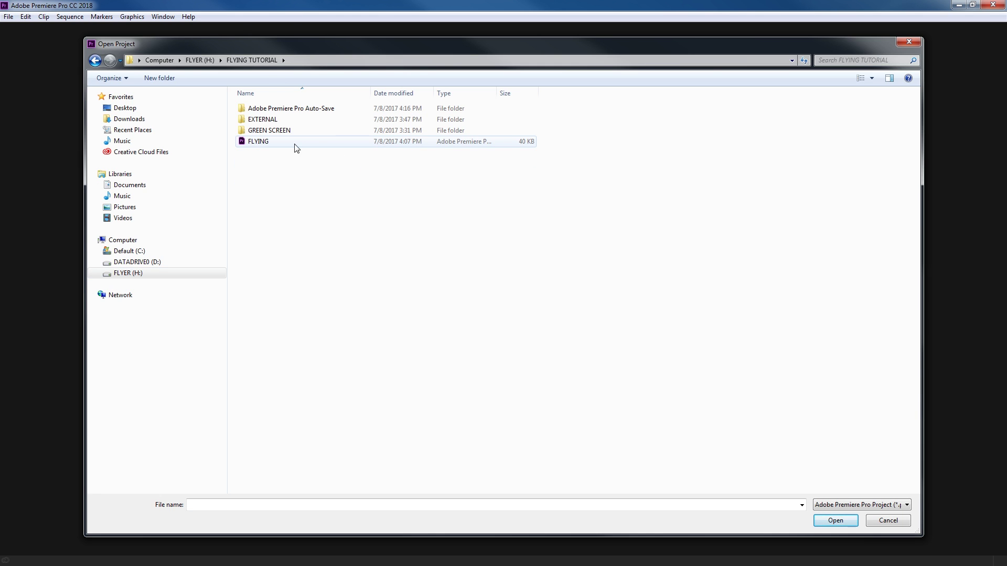
{"action": "double_click", "coordinate": [262, 141]}
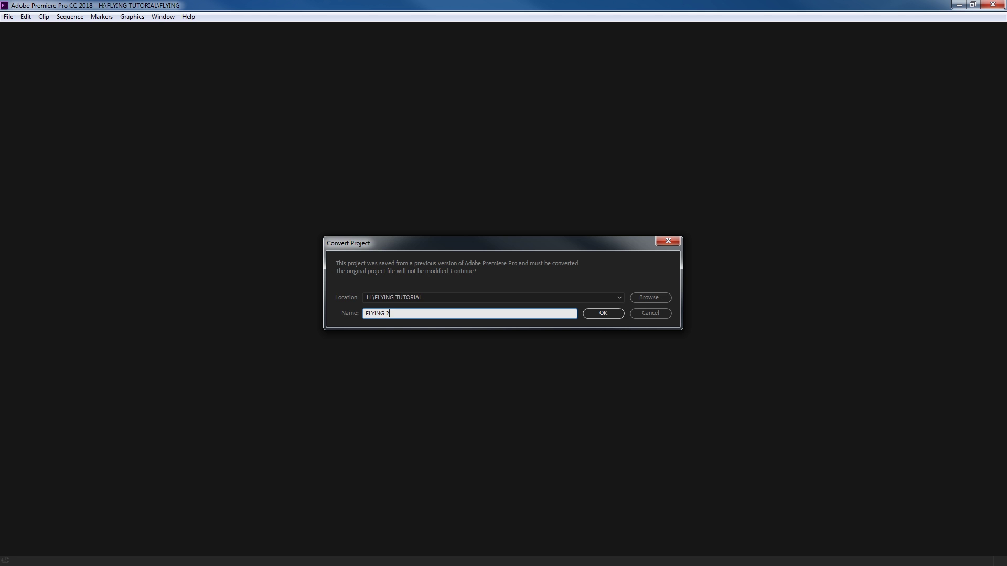
{"action": "type", "text": "018"}
{"action": "left_click", "coordinate": [611, 316]}
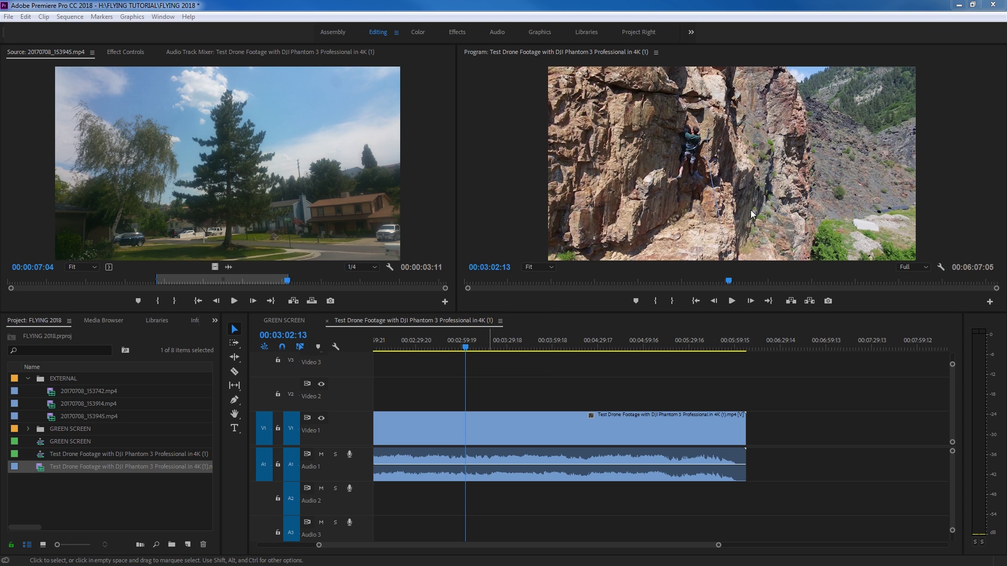
Switch to the FLYING TUTORIAL folder in Windows Explorer and view the video clips in its EXTERNAL subfolder.
{"action": "left_click", "coordinate": [959, 4]}
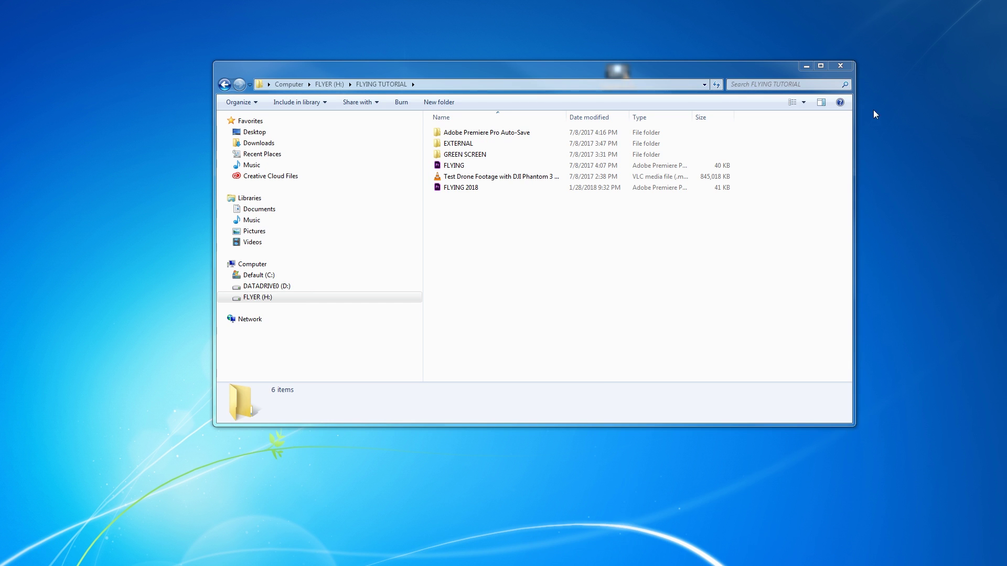
{"action": "left_click", "coordinate": [646, 286]}
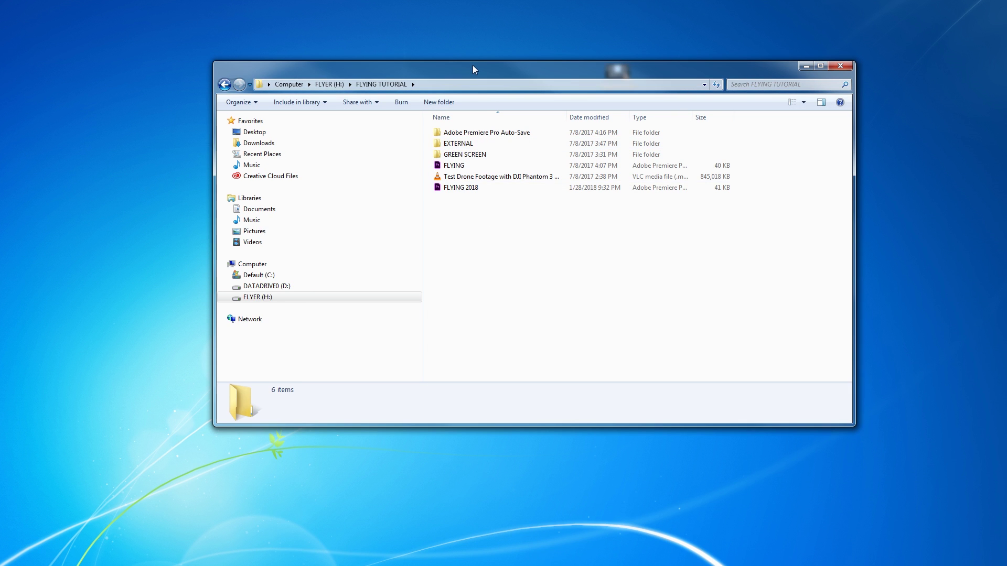
{"action": "left_click_drag", "start_coordinate": [473, 67], "coordinate": [526, 99]}
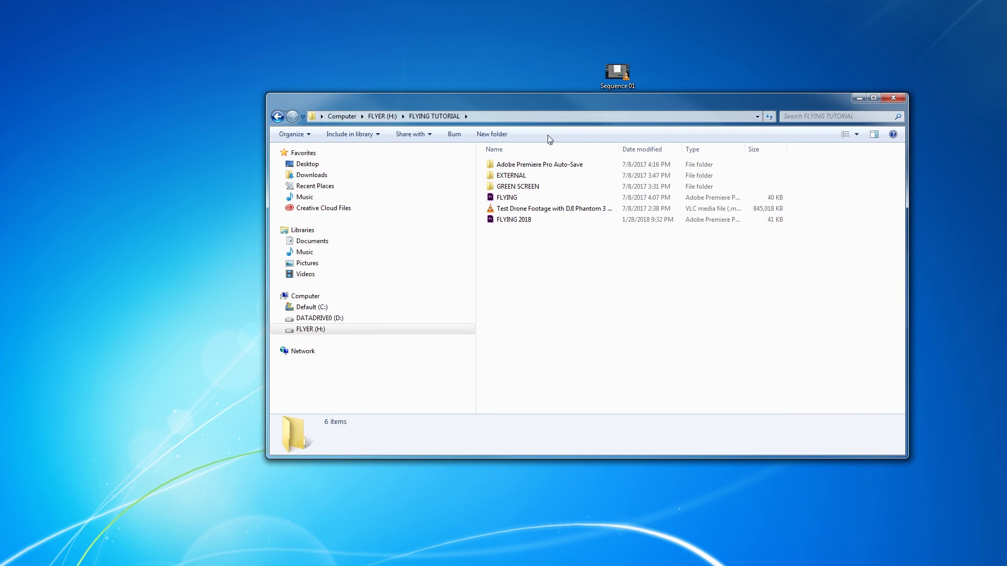
{"action": "double_click", "coordinate": [503, 176]}
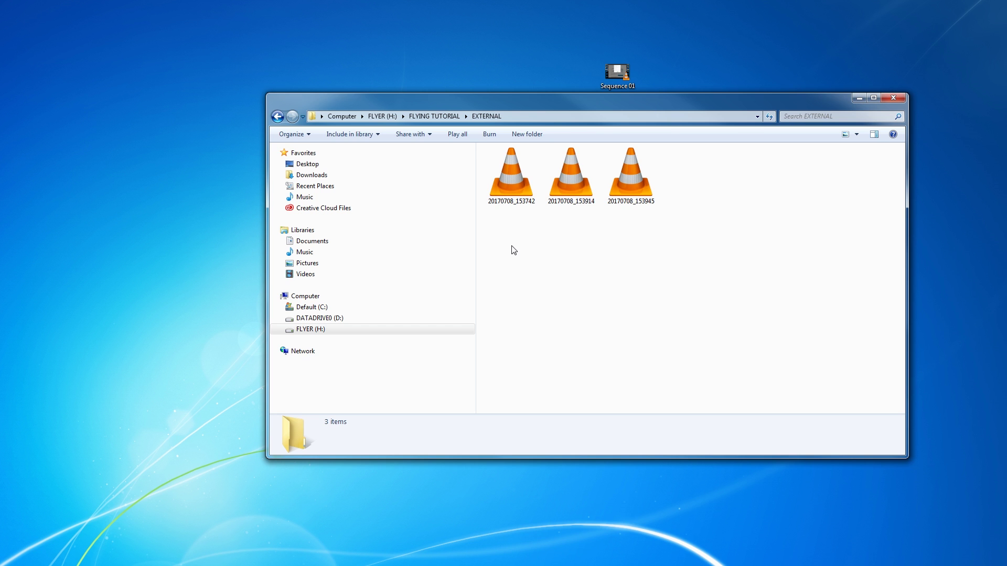
{"action": "left_click_drag", "start_coordinate": [485, 219], "coordinate": [641, 146]}
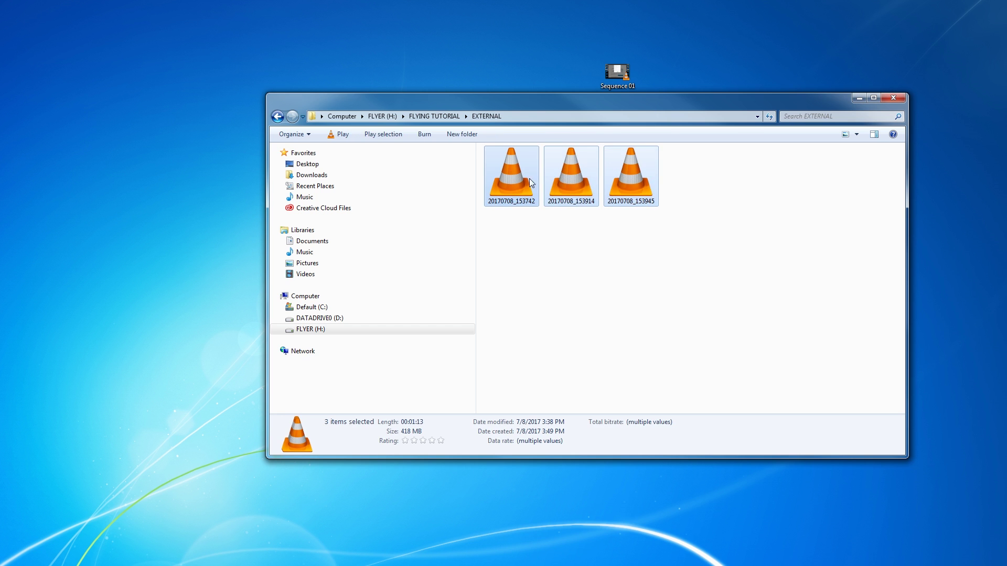
{"action": "left_click", "coordinate": [443, 115]}
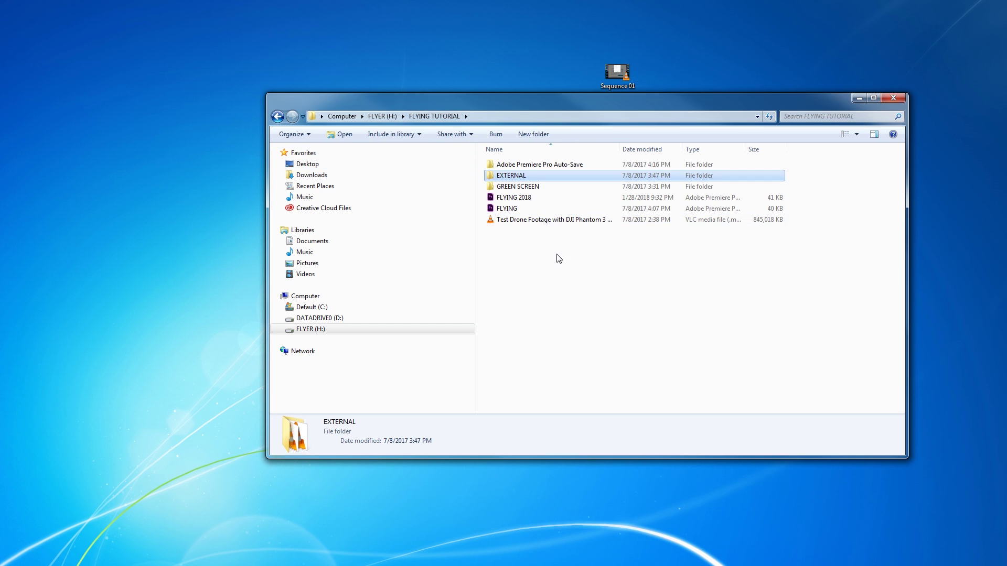
Compare the file details of the original FLYING project and the converted FLYING 2018 project.
{"action": "left_click", "coordinate": [503, 198]}
{"action": "left_click", "coordinate": [507, 209]}
{"action": "left_click", "coordinate": [508, 198]}
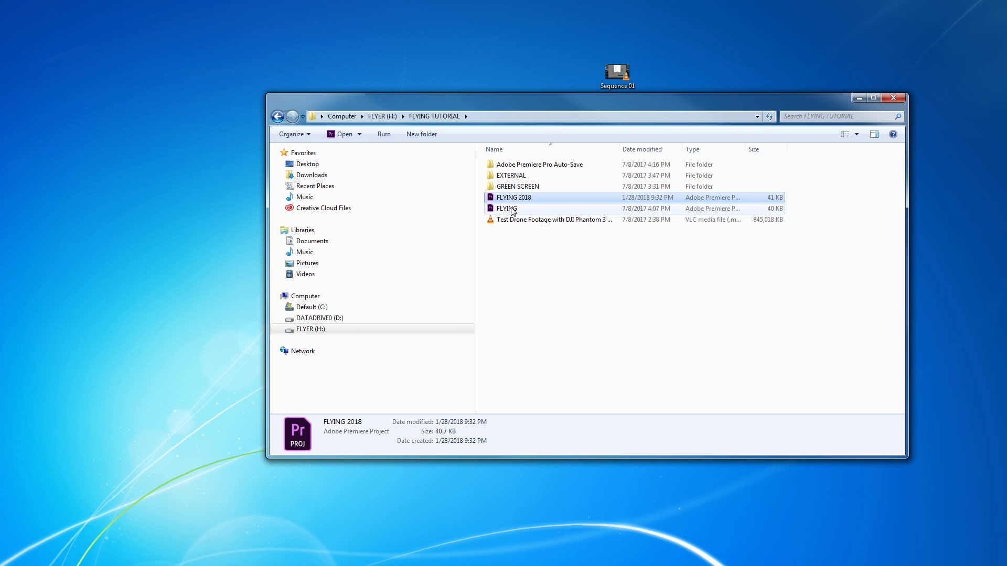
{"action": "left_click", "coordinate": [512, 209]}
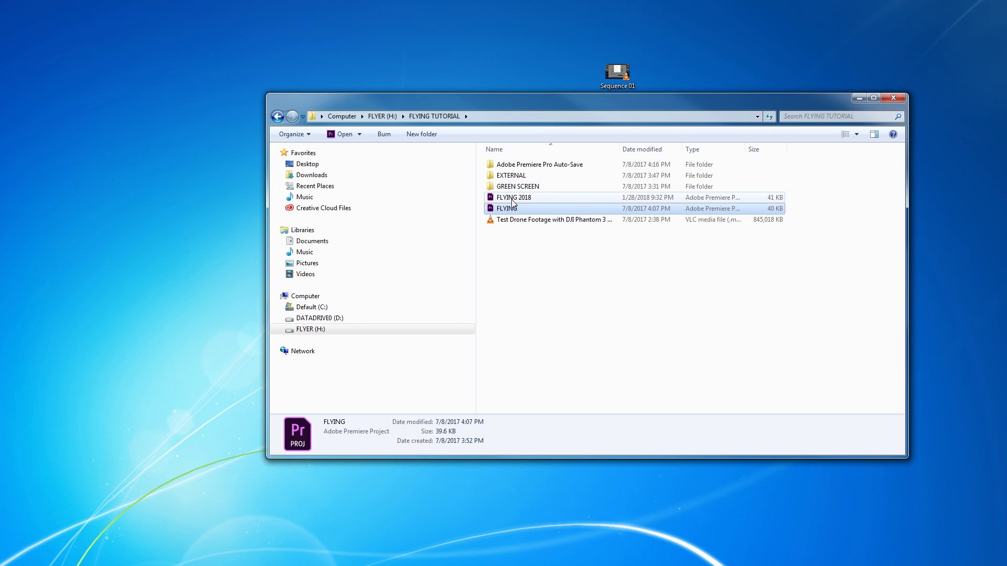
{"action": "left_click", "coordinate": [511, 199]}
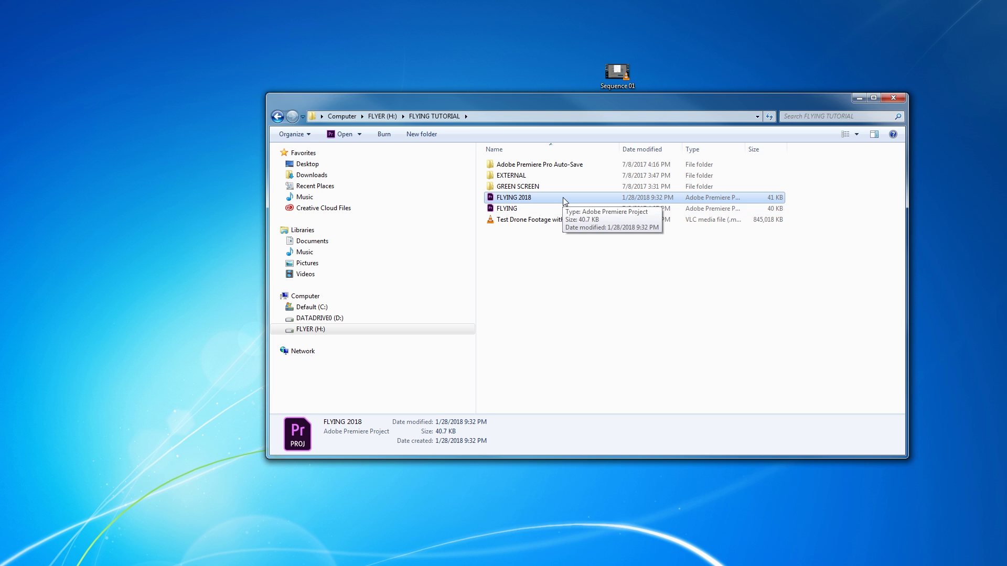
{"action": "left_click", "coordinate": [507, 209]}
{"action": "key", "text": "Up"}
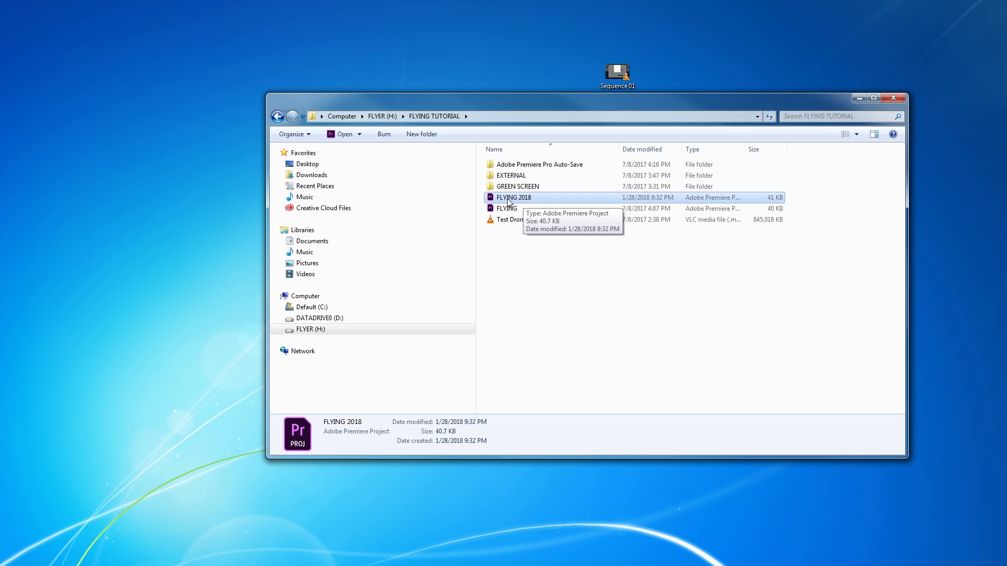
Look into the EXTERNAL folder again and open the FLYING 2018 project file to return to Premiere Pro.
{"action": "double_click", "coordinate": [514, 177]}
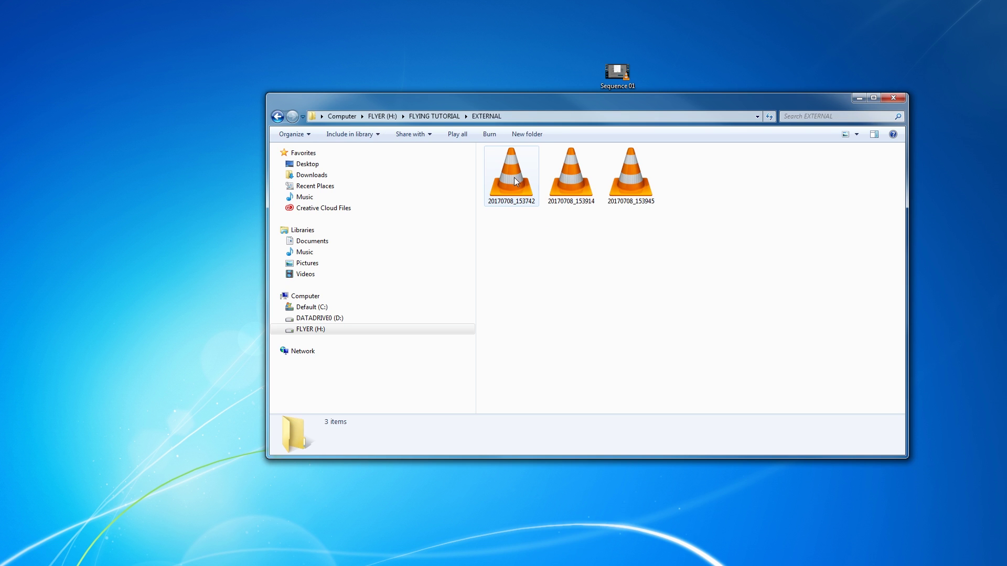
{"action": "left_click", "coordinate": [440, 116]}
{"action": "left_click", "coordinate": [500, 199]}
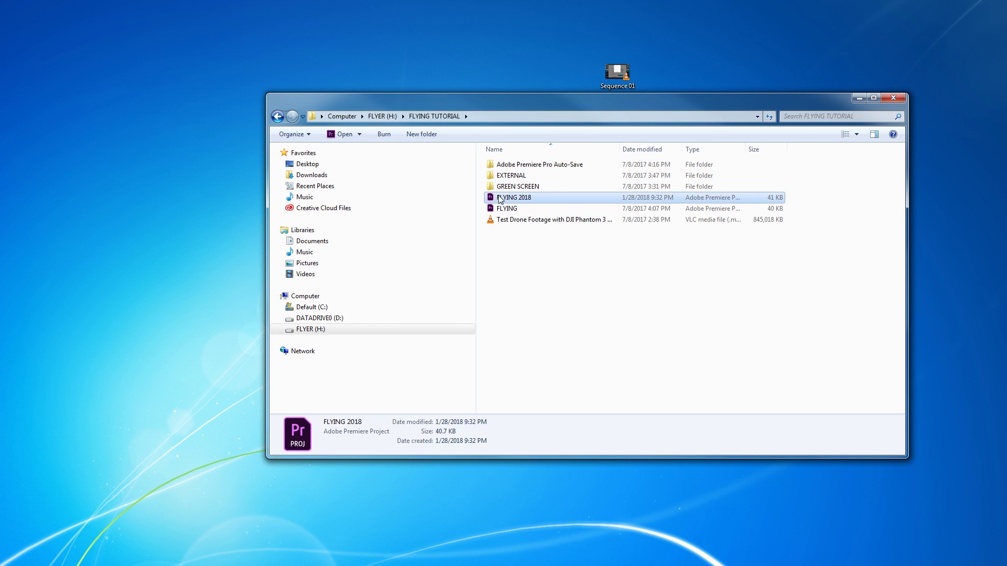
{"action": "double_click", "coordinate": [525, 197]}
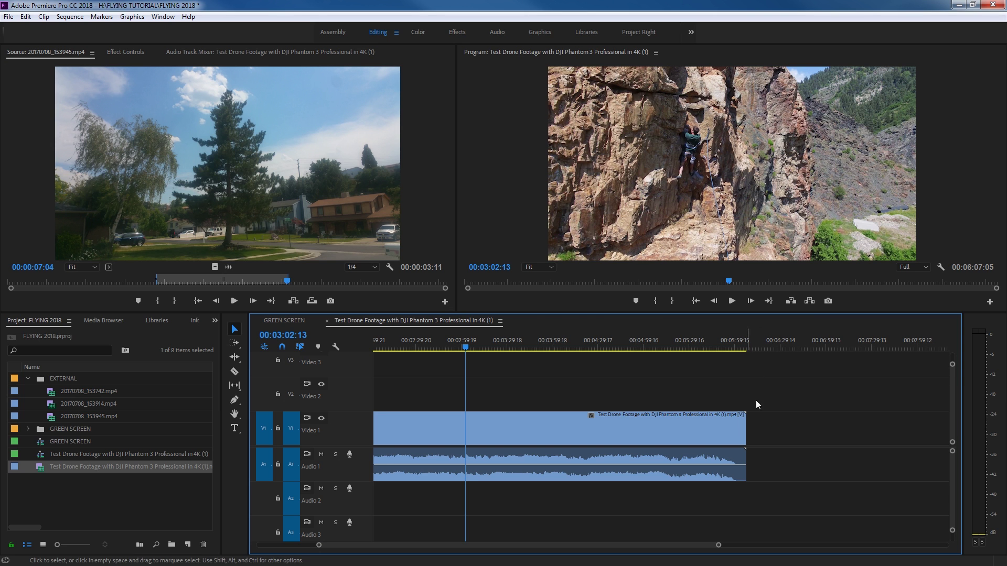
Open the General page of the preferences.
{"action": "left_click", "coordinate": [28, 20]}
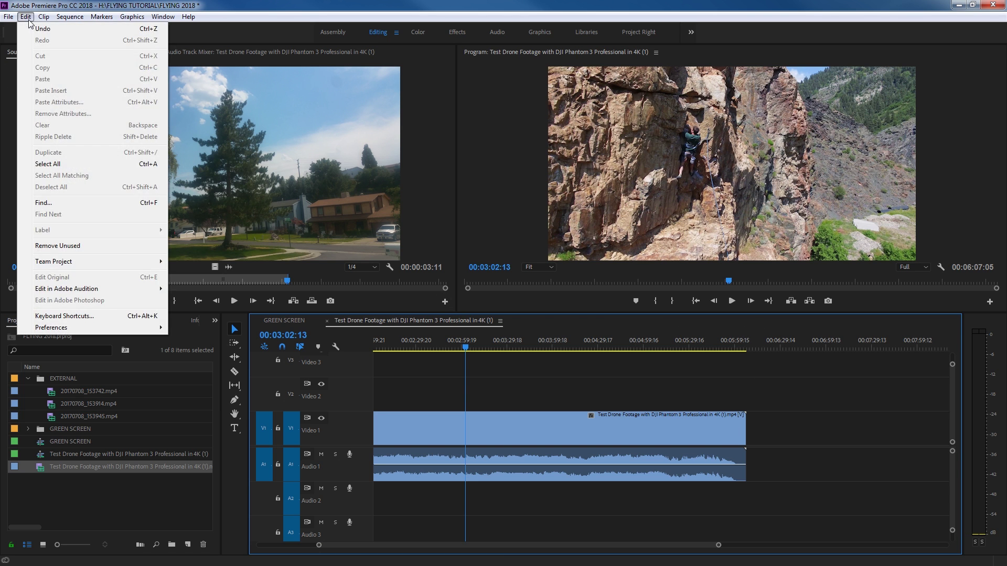
{"action": "mouse_move", "coordinate": [68, 331]}
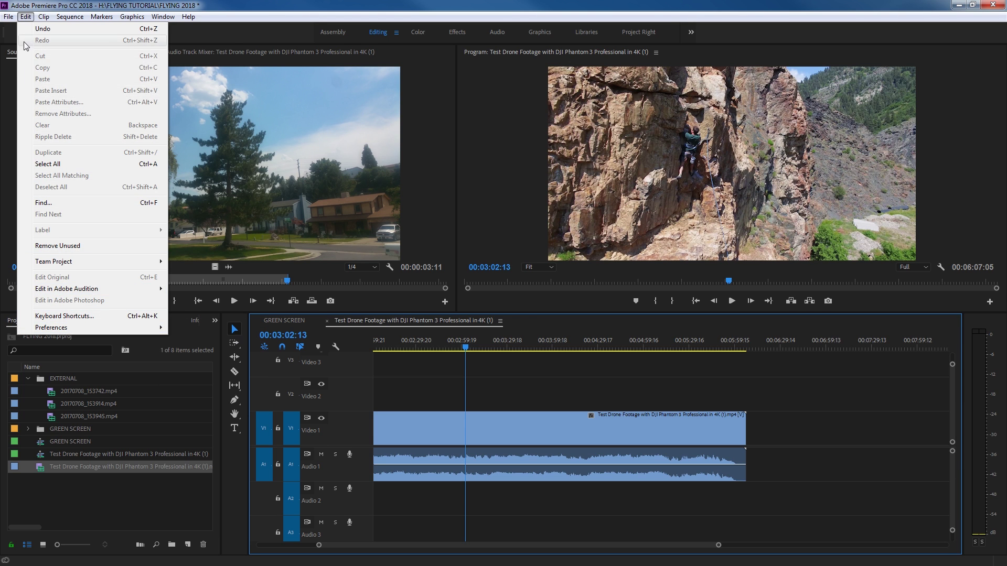
{"action": "mouse_move", "coordinate": [9, 19]}
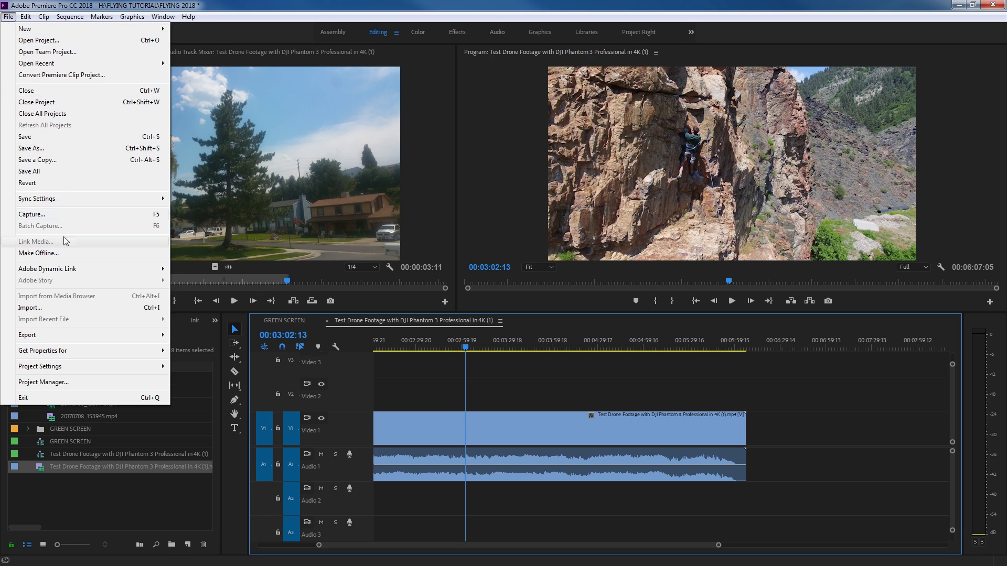
{"action": "mouse_move", "coordinate": [53, 375]}
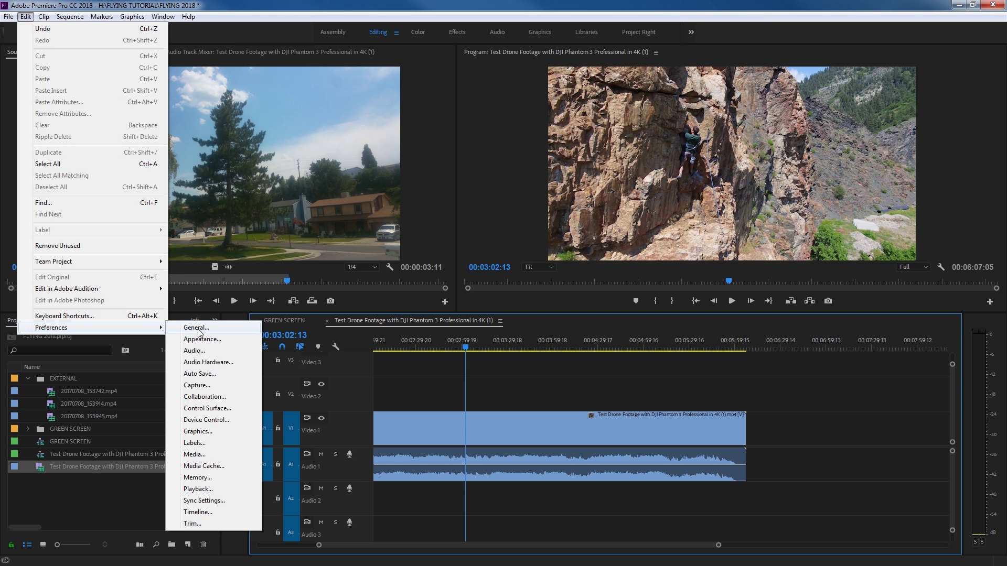
{"action": "key", "text": "Escape"}
{"action": "key", "text": "Escape"}
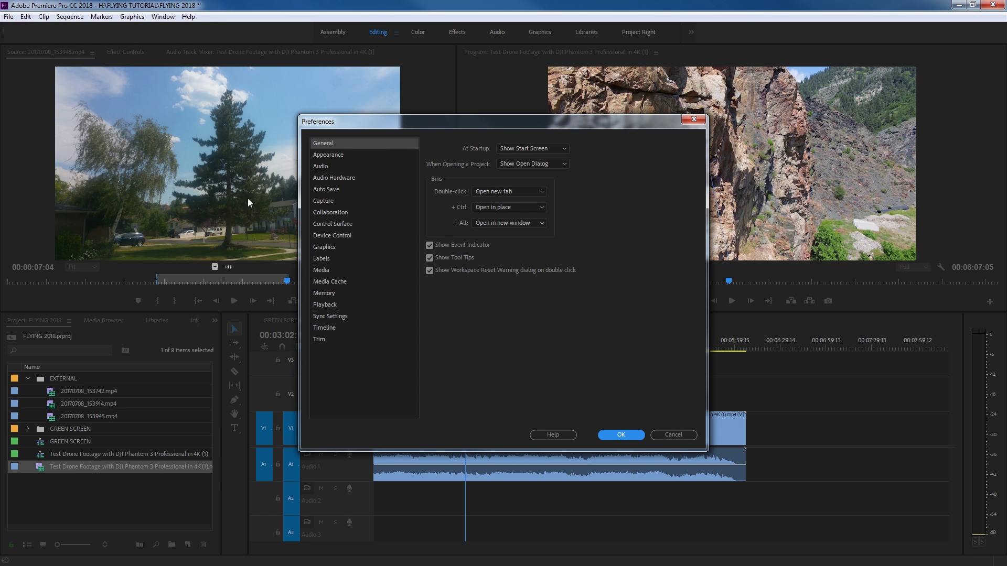
Look through the preference pages from Audio to Collaboration, then return to the General page and check the bin double-click options.
{"action": "left_click", "coordinate": [321, 157]}
{"action": "key", "text": "Down"}
{"action": "key", "text": "Down"}
{"action": "key", "text": "Down"}
{"action": "key", "text": "Down"}
{"action": "key", "text": "Down"}
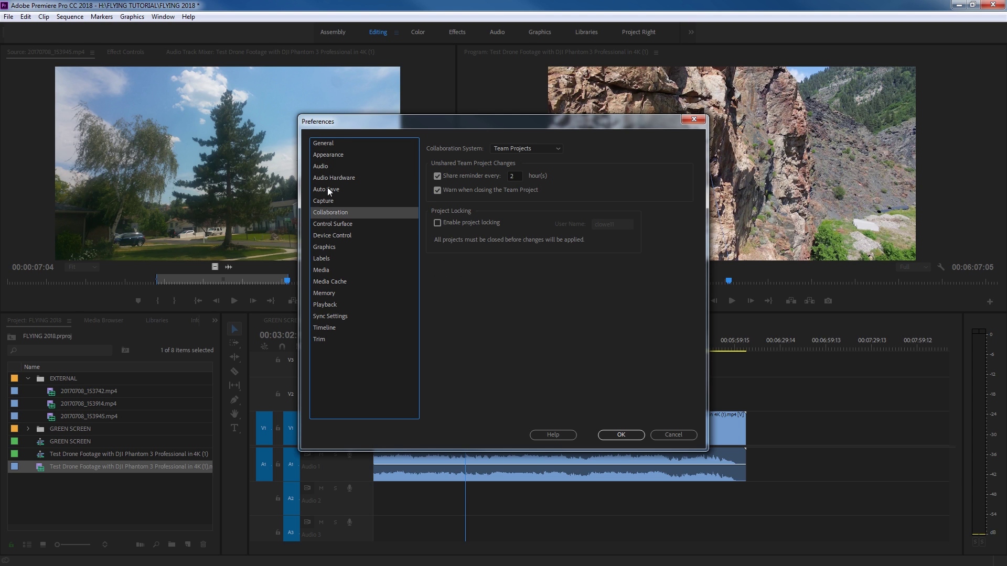
{"action": "left_click", "coordinate": [326, 144]}
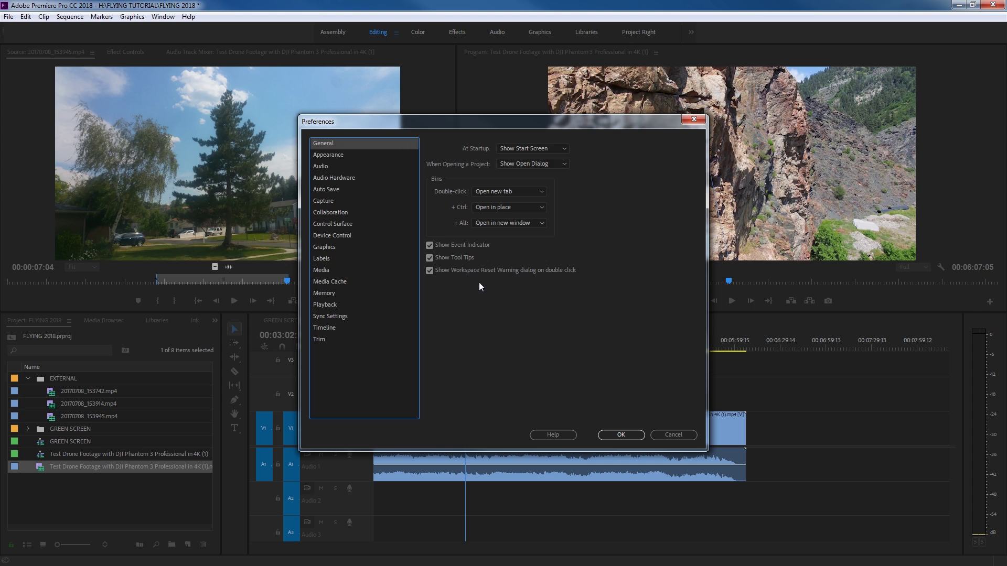
{"action": "left_click", "coordinate": [509, 196]}
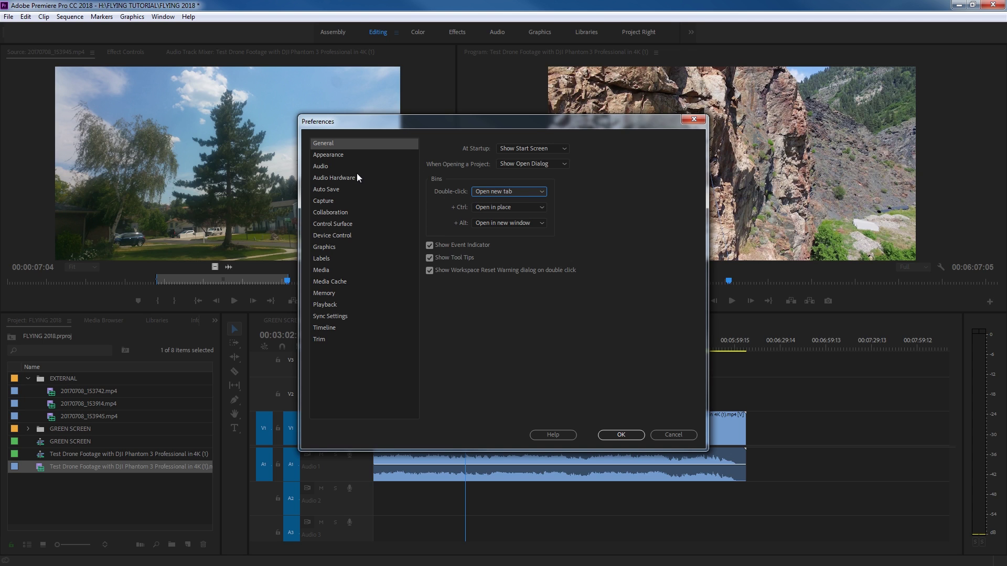
Try out the brightness and highlight color sliders on the Appearance page, resetting Interactive Controls and Focus Indicators to their defaults.
{"action": "left_click", "coordinate": [344, 153]}
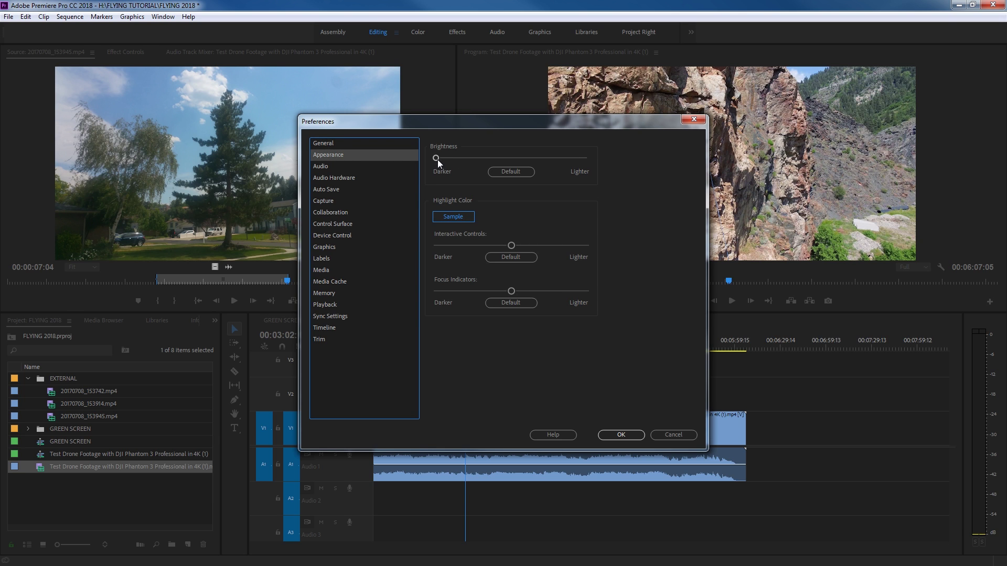
{"action": "left_click_drag", "start_coordinate": [437, 160], "coordinate": [405, 172]}
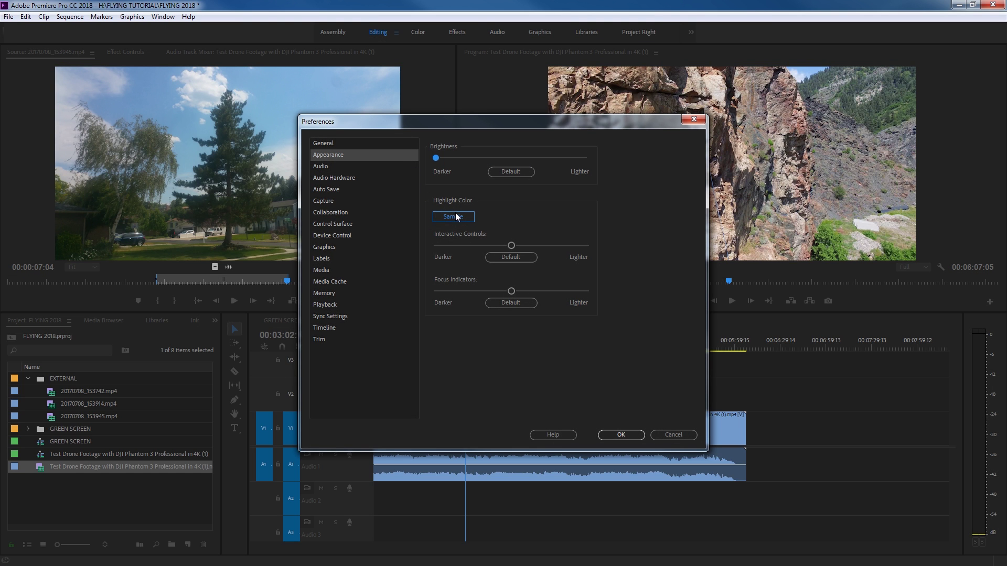
{"action": "left_click_drag", "start_coordinate": [510, 245], "coordinate": [590, 245]}
{"action": "left_click", "coordinate": [512, 256]}
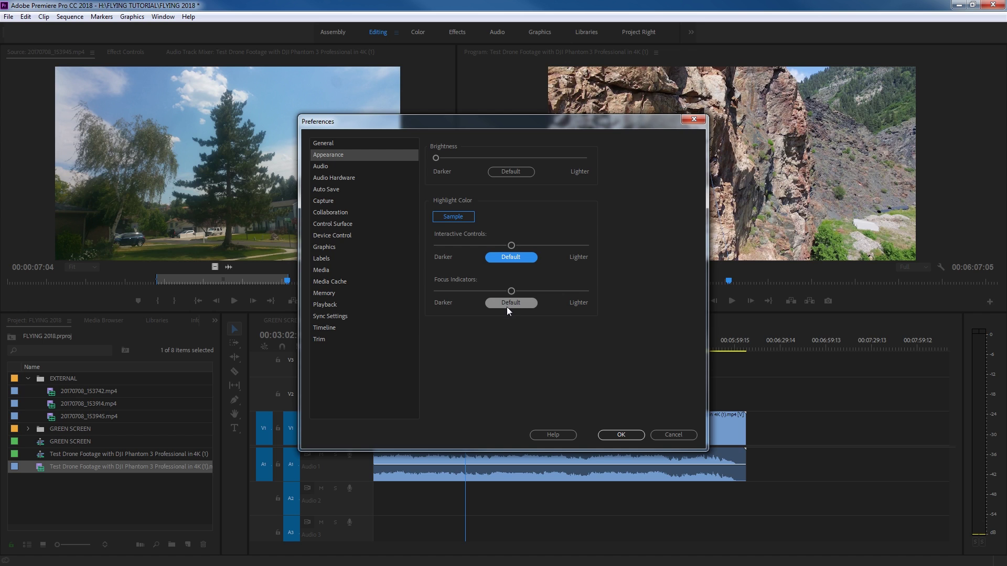
{"action": "mouse_move", "coordinate": [508, 294]}
{"action": "left_mouse_down"}
{"action": "mouse_move", "coordinate": [441, 294]}
{"action": "mouse_move", "coordinate": [584, 302]}
{"action": "mouse_move", "coordinate": [513, 300]}
{"action": "left_mouse_up"}
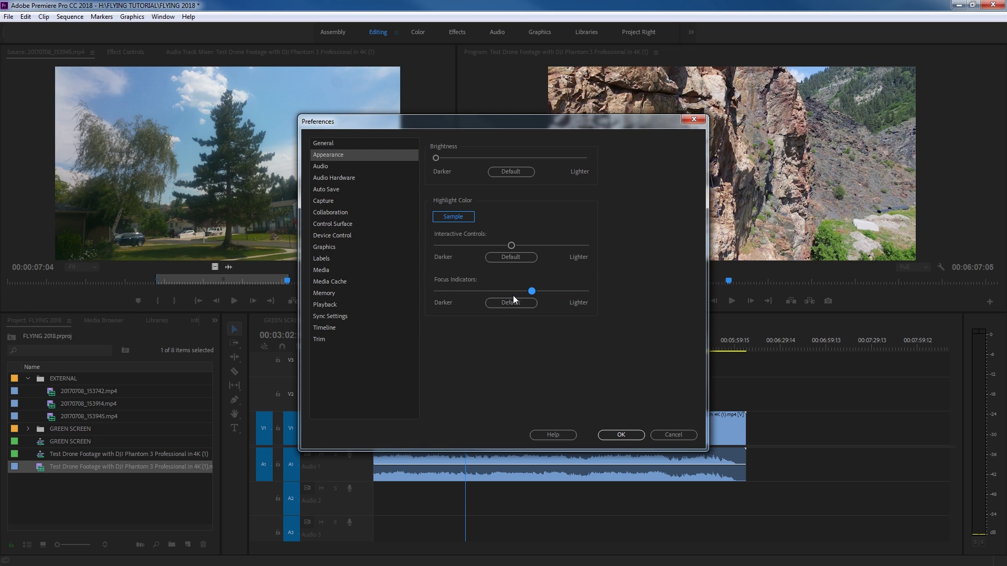
{"action": "left_click", "coordinate": [512, 302]}
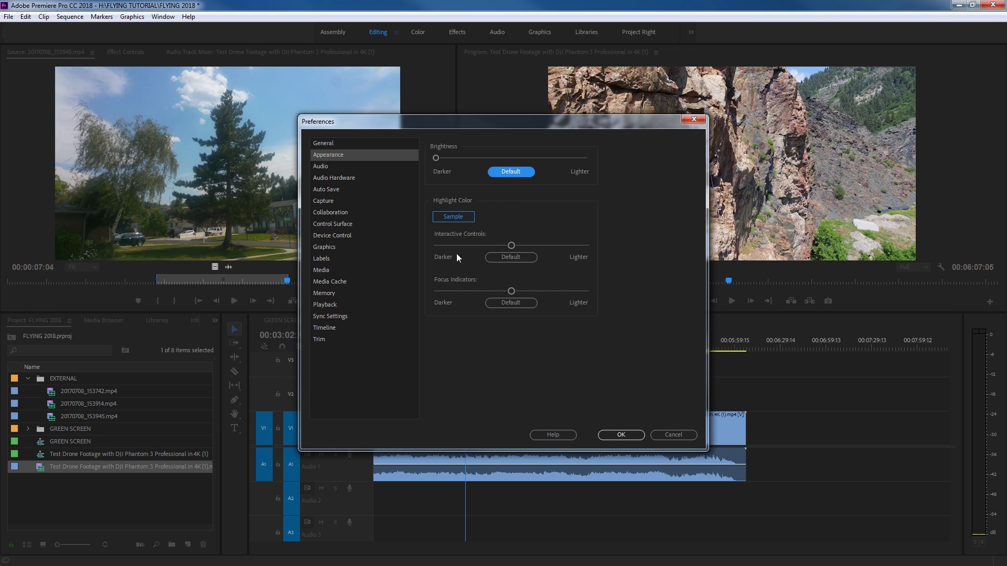
Turn off Play audio while scrubbing in the Audio preferences and apply the change.
{"action": "left_click", "coordinate": [334, 168]}
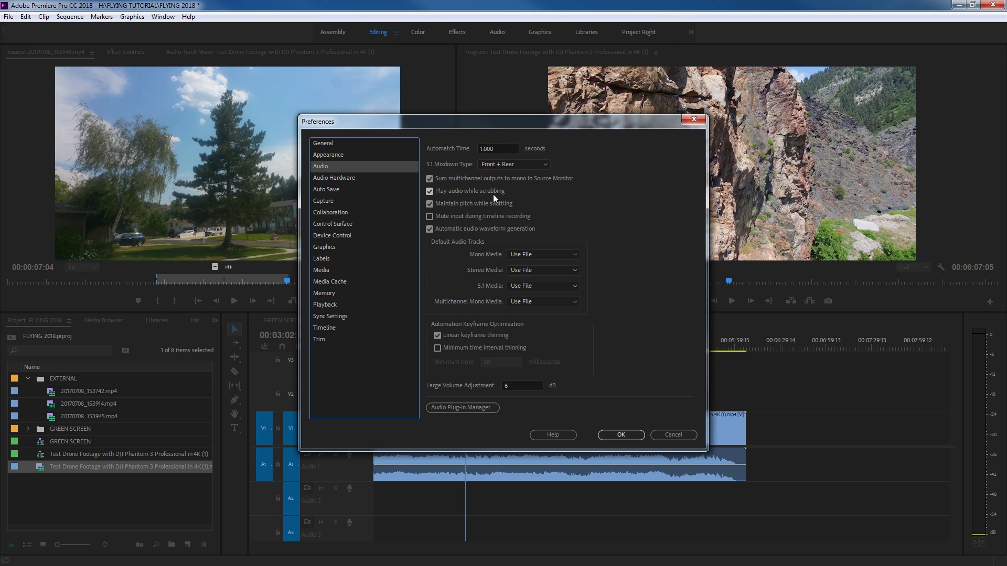
{"action": "left_click", "coordinate": [429, 190]}
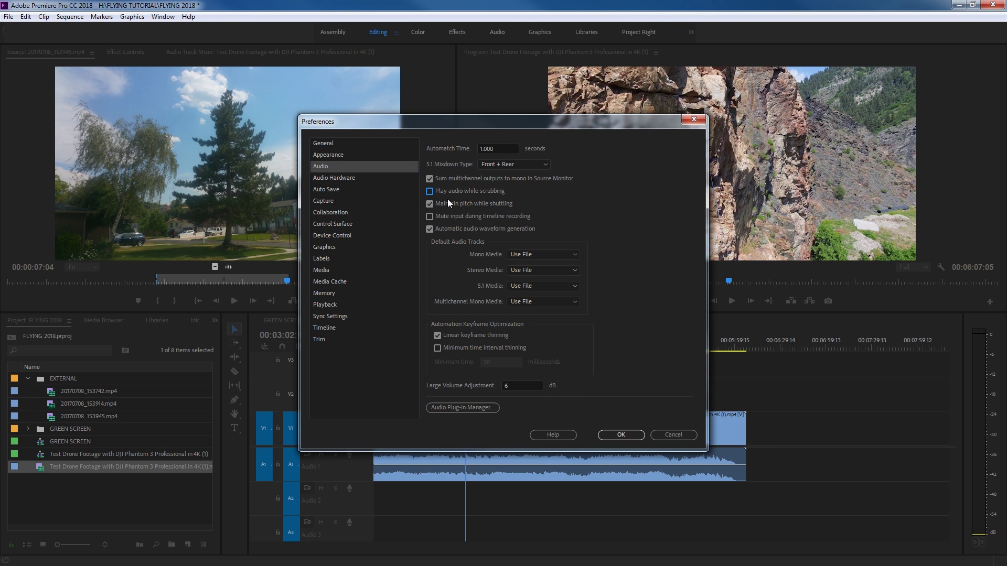
{"action": "left_click", "coordinate": [623, 436]}
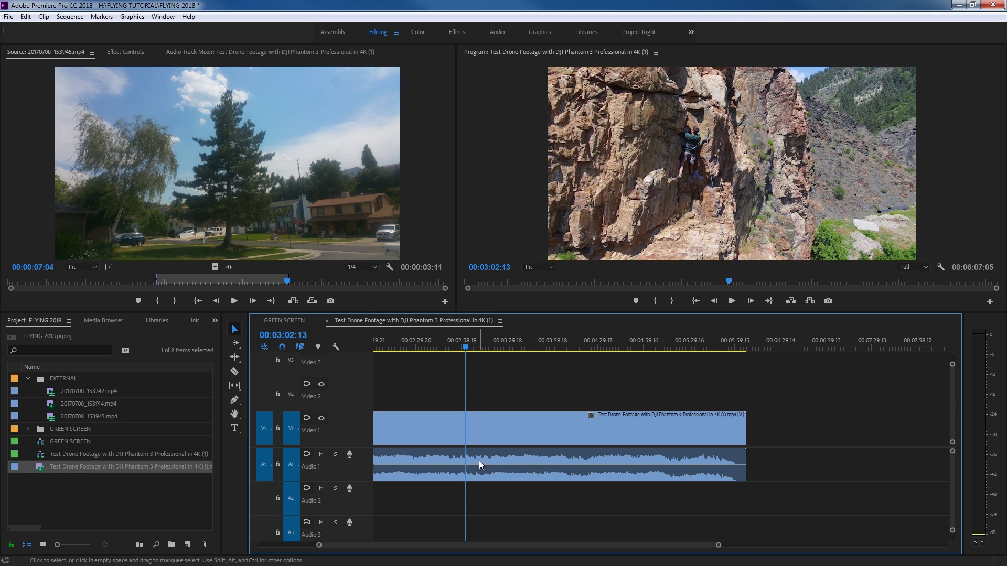
Scrub back to about 00:03:00 in the drone footage sequence and play a short passage to check its sound.
{"action": "mouse_move", "coordinate": [470, 345]}
{"action": "left_mouse_down"}
{"action": "mouse_move", "coordinate": [599, 354]}
{"action": "mouse_move", "coordinate": [462, 350]}
{"action": "left_mouse_up"}
{"action": "key", "text": "space"}
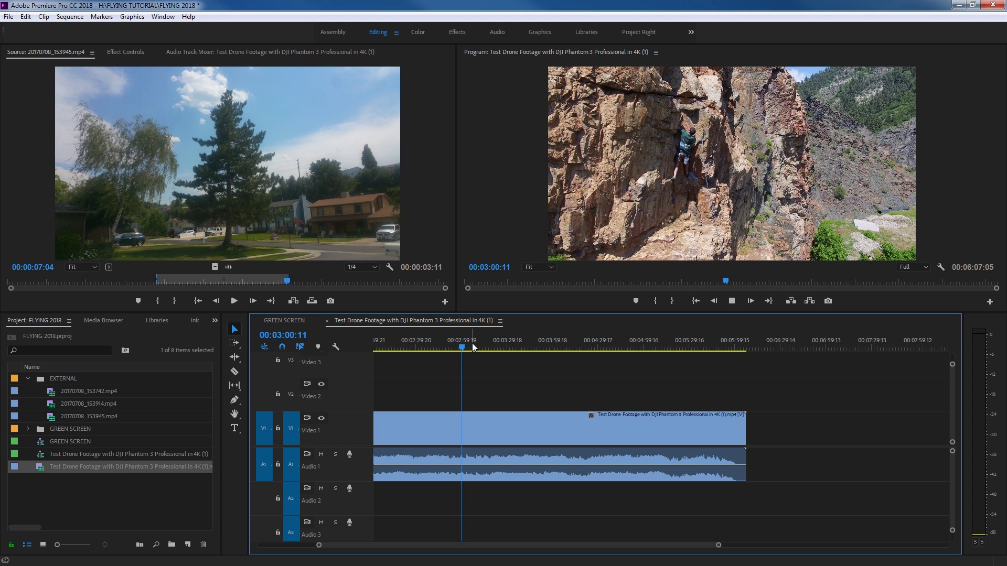
{"action": "scroll", "coordinate": [482, 371], "scroll_direction": "up", "scroll_amount": 5}
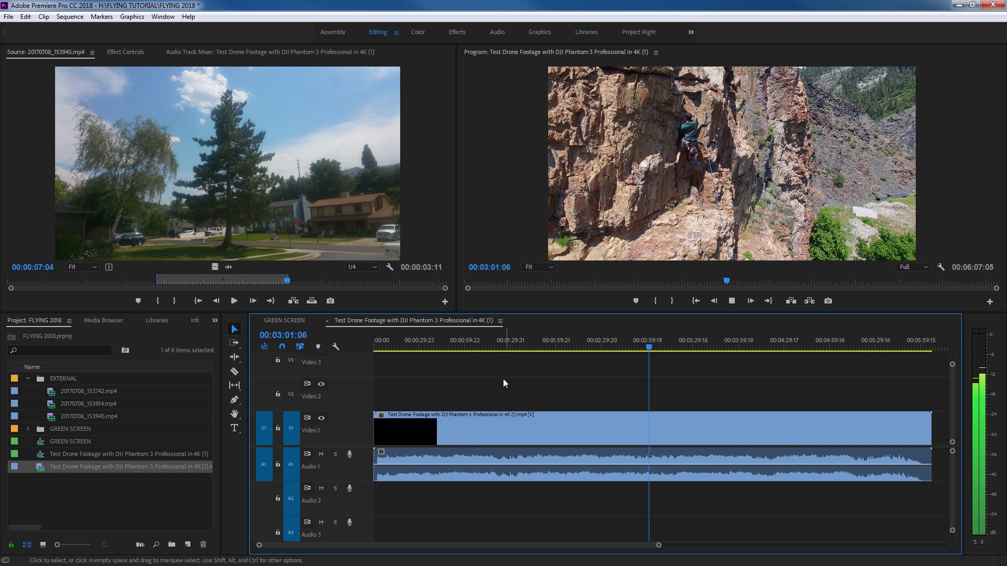
{"action": "key", "text": "space"}
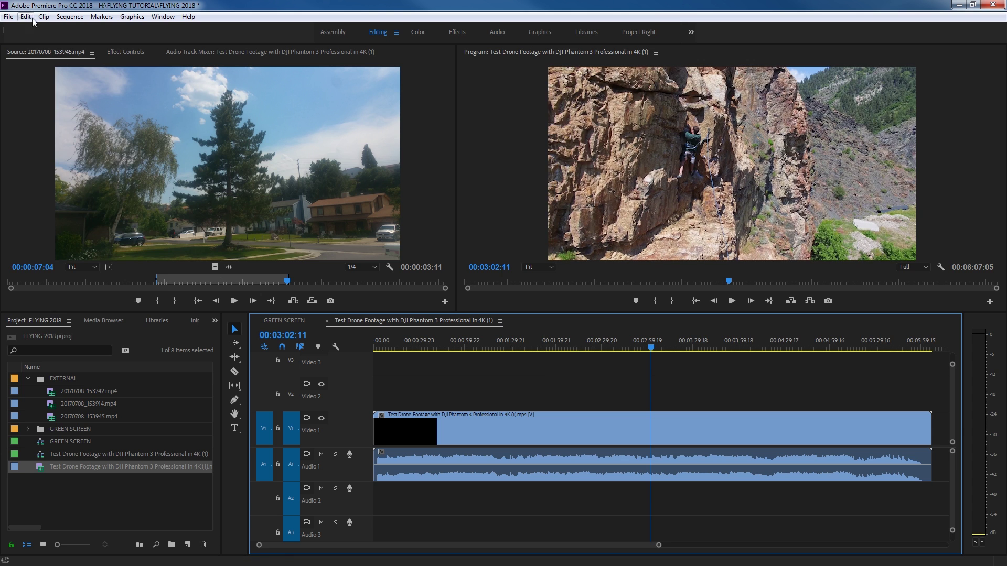
Turn Play audio while scrubbing back on in the Audio preferences and apply the change.
{"action": "left_click", "coordinate": [31, 19]}
{"action": "mouse_move", "coordinate": [100, 329]}
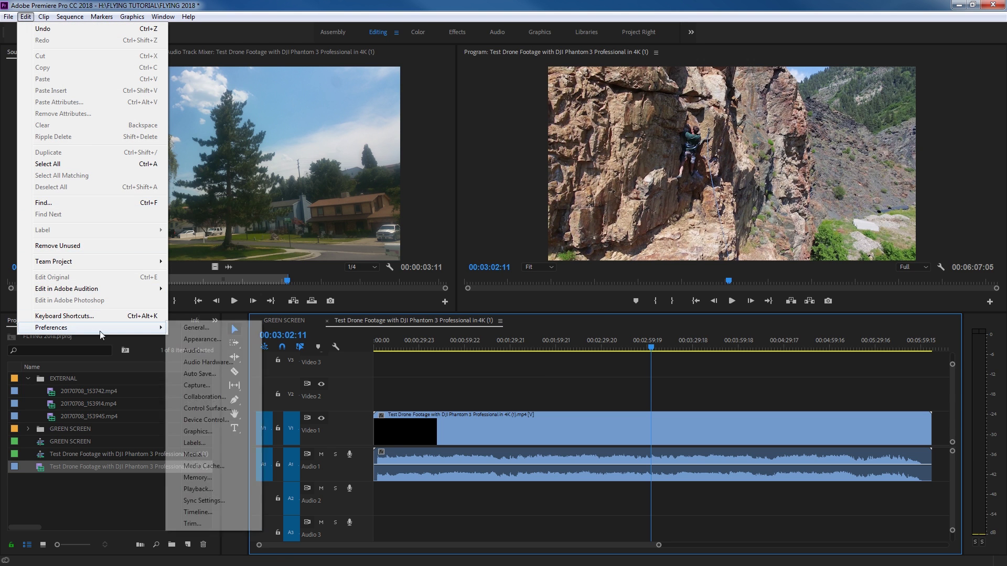
{"action": "left_click", "coordinate": [194, 351]}
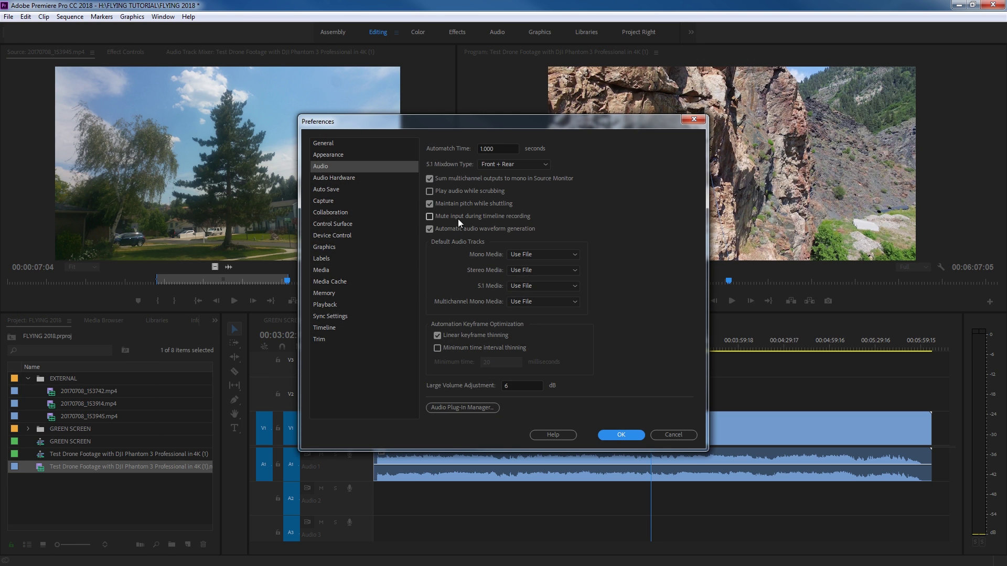
{"action": "double_click", "coordinate": [430, 191]}
{"action": "left_click", "coordinate": [629, 435]}
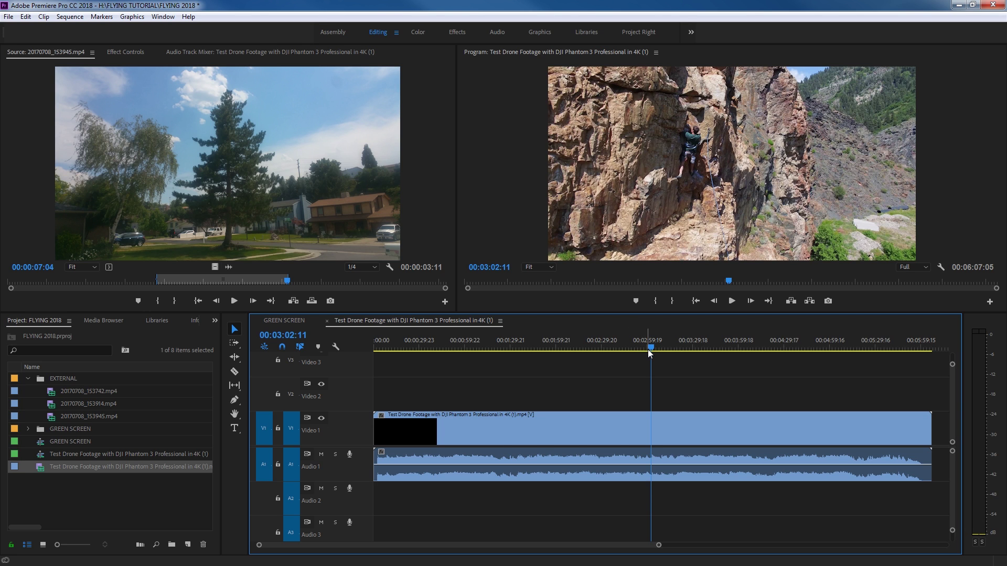
Scrub the playhead to 00:03:24:11 to test the scrubbing audio, and select the drone clip in the timeline.
{"action": "left_click", "coordinate": [649, 350]}
{"action": "left_click_drag", "start_coordinate": [650, 349], "coordinate": [684, 367]}
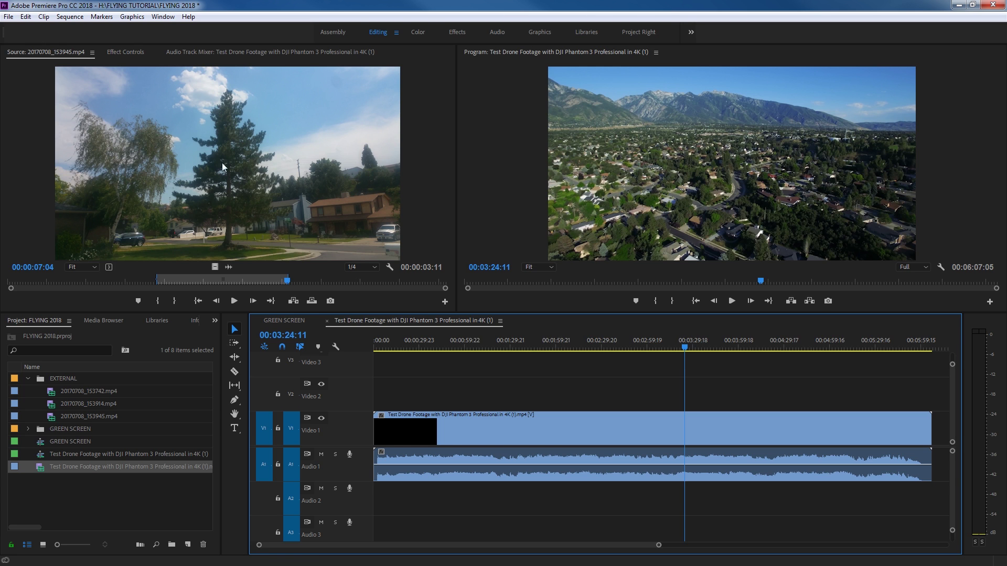
{"action": "left_click", "coordinate": [25, 16]}
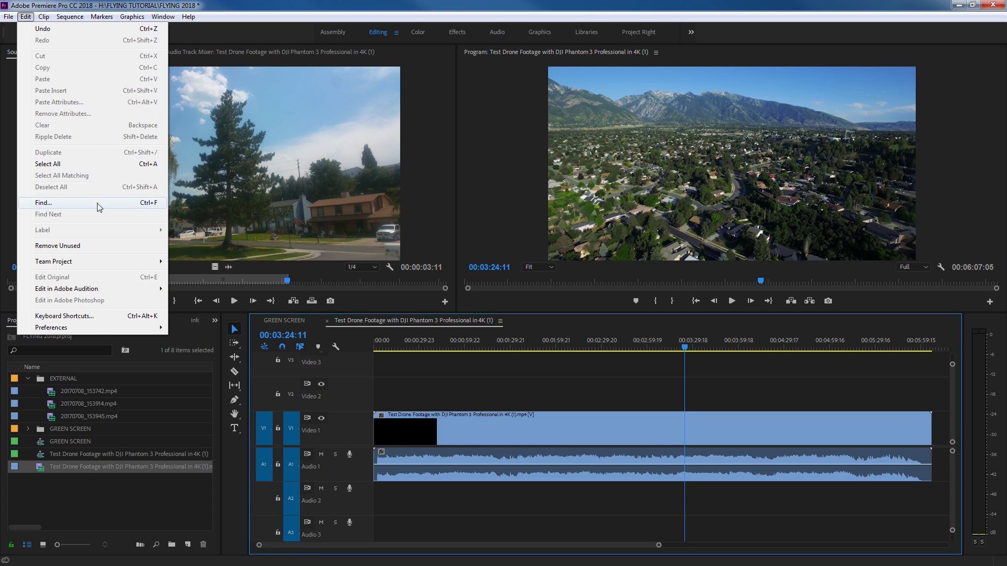
{"action": "mouse_move", "coordinate": [96, 328]}
{"action": "left_click", "coordinate": [629, 430]}
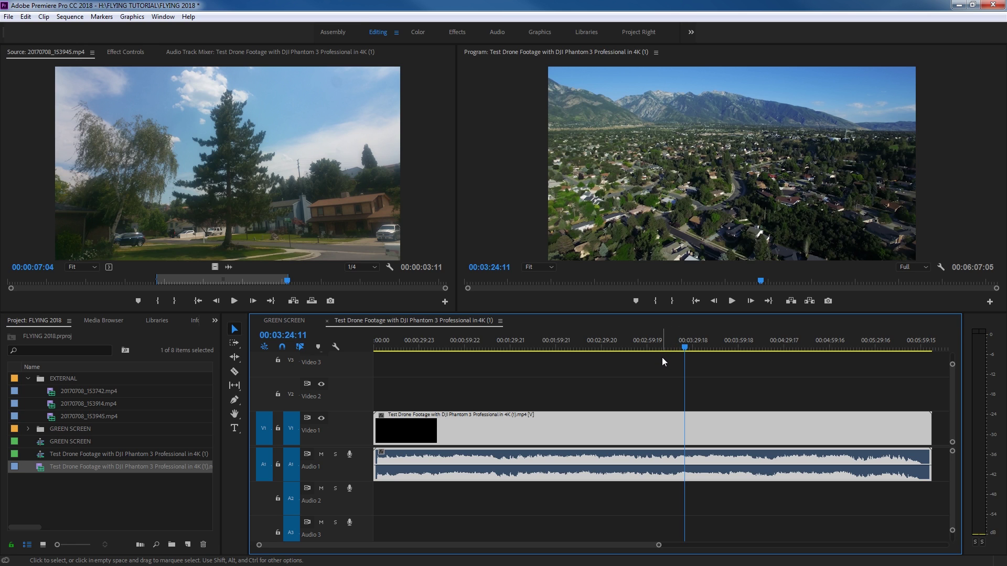
Step the playhead forward frame by frame to 00:03:24:16 to listen to the audio of each frame.
{"action": "key", "text": "Right"}
{"action": "key", "text": "Right"}
{"action": "key", "text": "Right"}
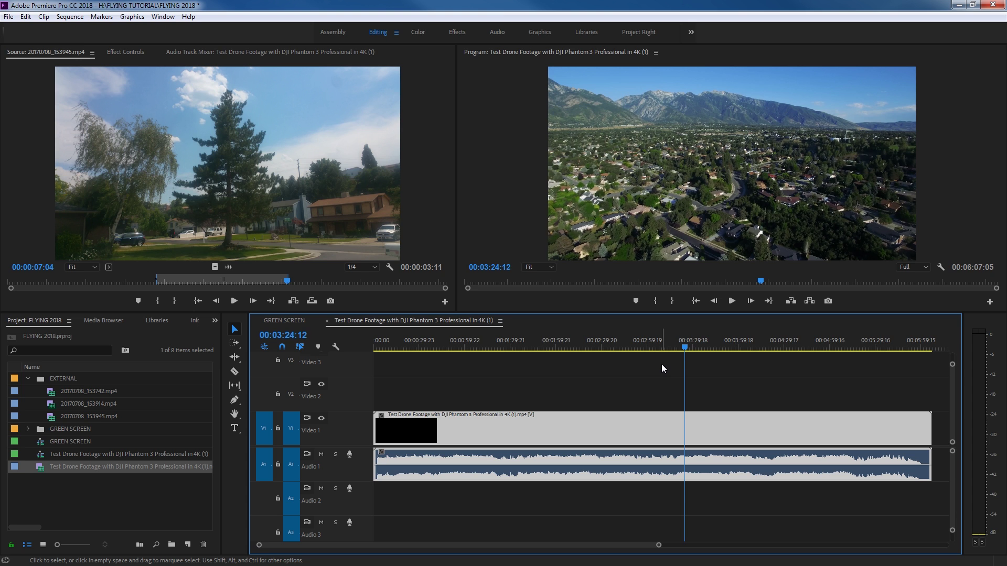
{"action": "key", "text": "Right"}
{"action": "key", "text": "Right"}
{"action": "key", "text": "Right"}
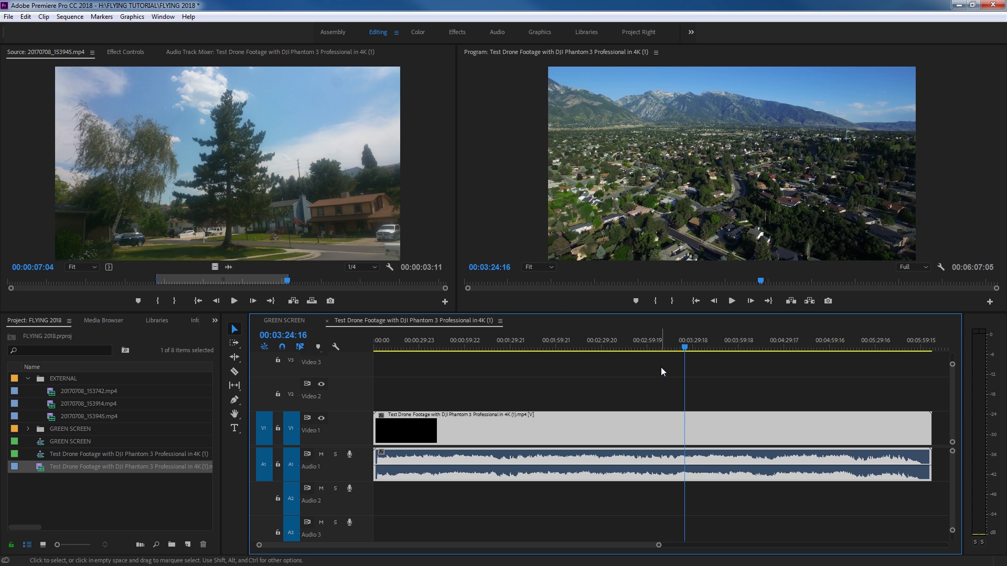
Reopen the Audio preferences, review the Audio Hardware page and list the available default output devices.
{"action": "left_click", "coordinate": [25, 16]}
{"action": "mouse_move", "coordinate": [79, 329]}
{"action": "left_click", "coordinate": [194, 352]}
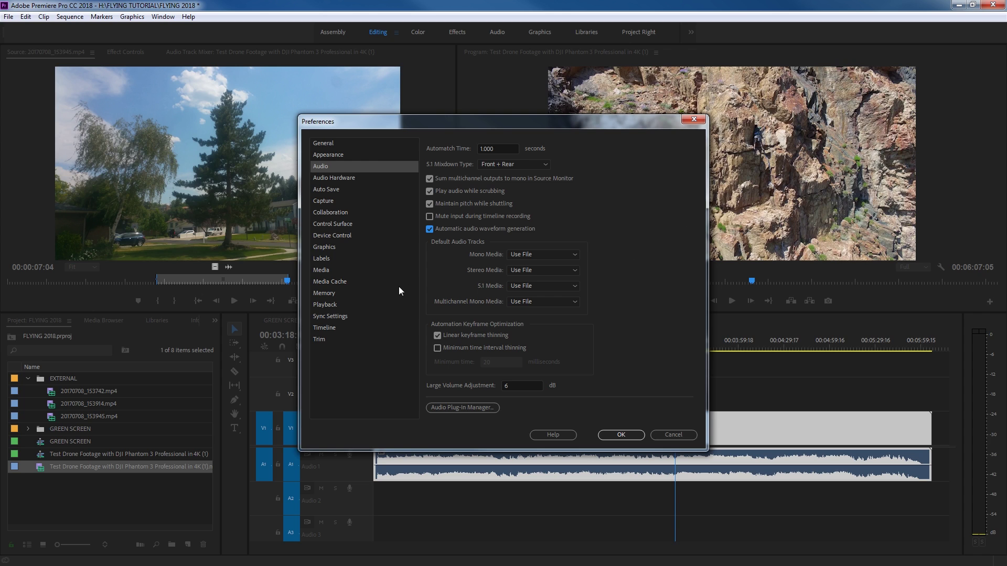
{"action": "left_click", "coordinate": [326, 179]}
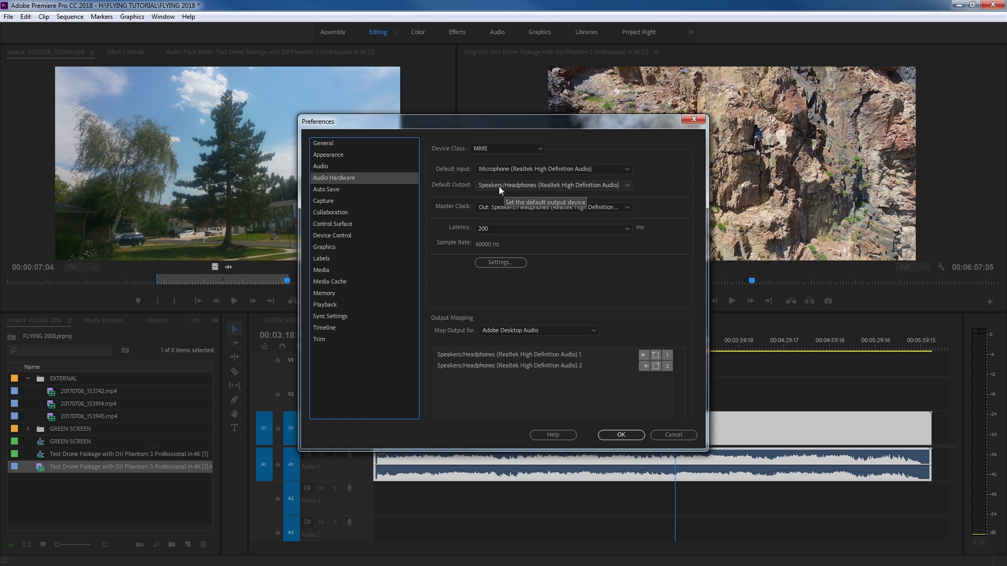
{"action": "left_click", "coordinate": [479, 186]}
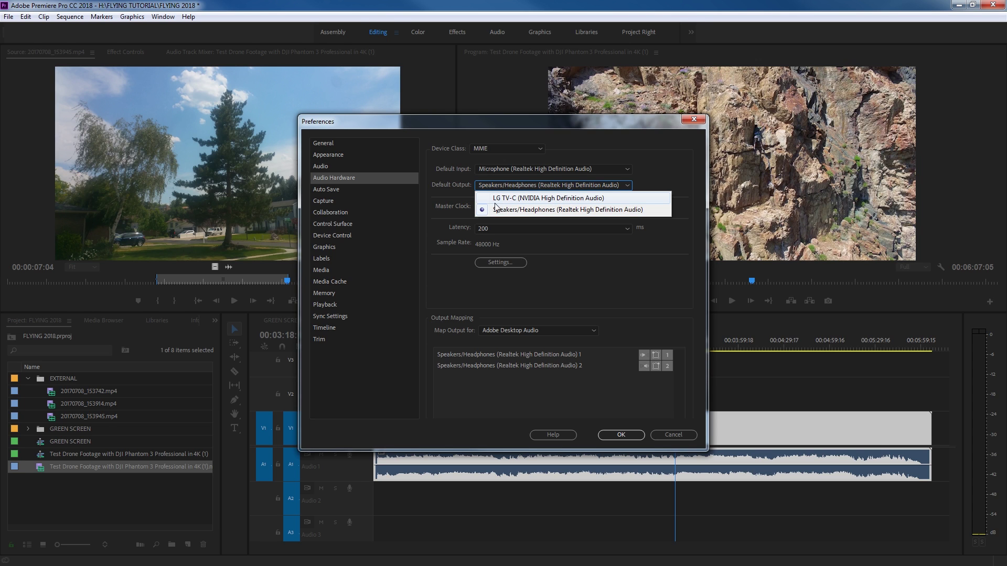
Set Auto Save to every 2 minutes with 99 maximum project versions, and enable saving a backup project to Creative Cloud.
{"action": "left_click", "coordinate": [405, 191]}
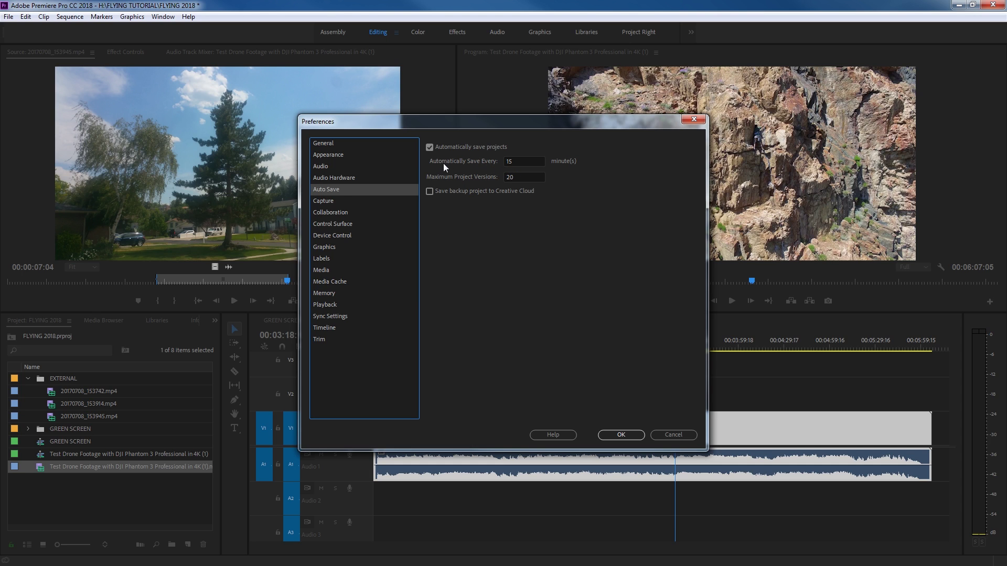
{"action": "left_click", "coordinate": [511, 161]}
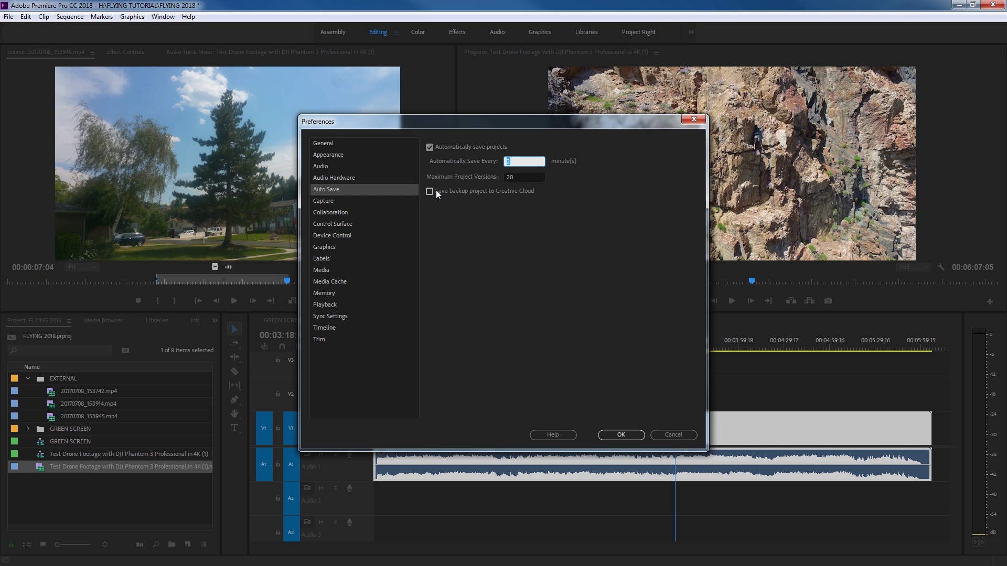
{"action": "key", "text": "Tab"}
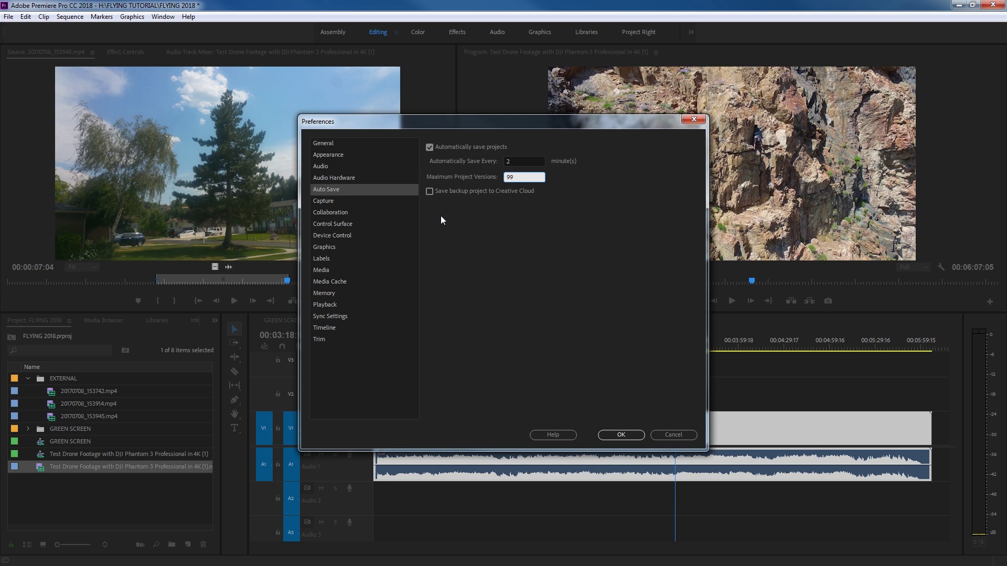
{"action": "left_click", "coordinate": [430, 192]}
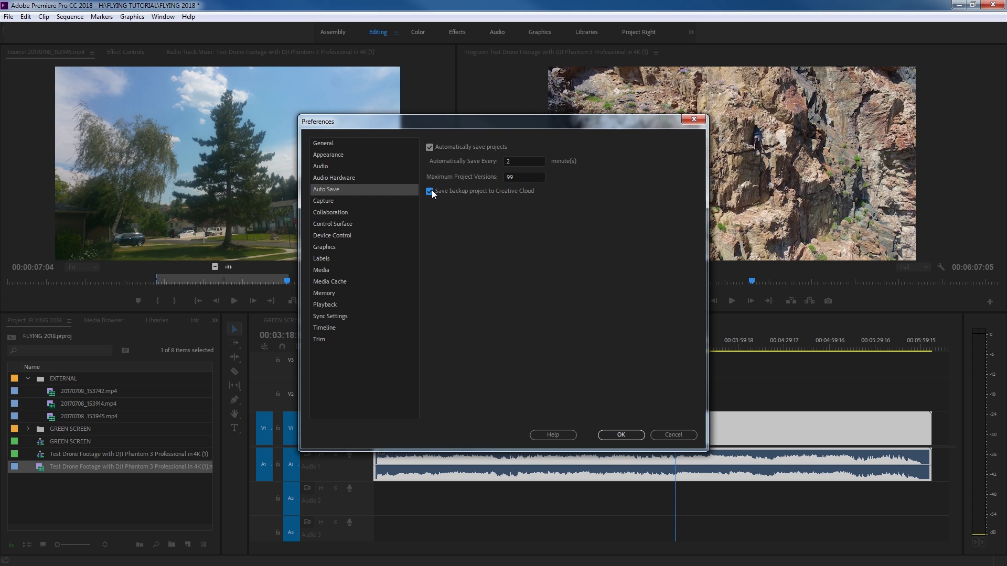
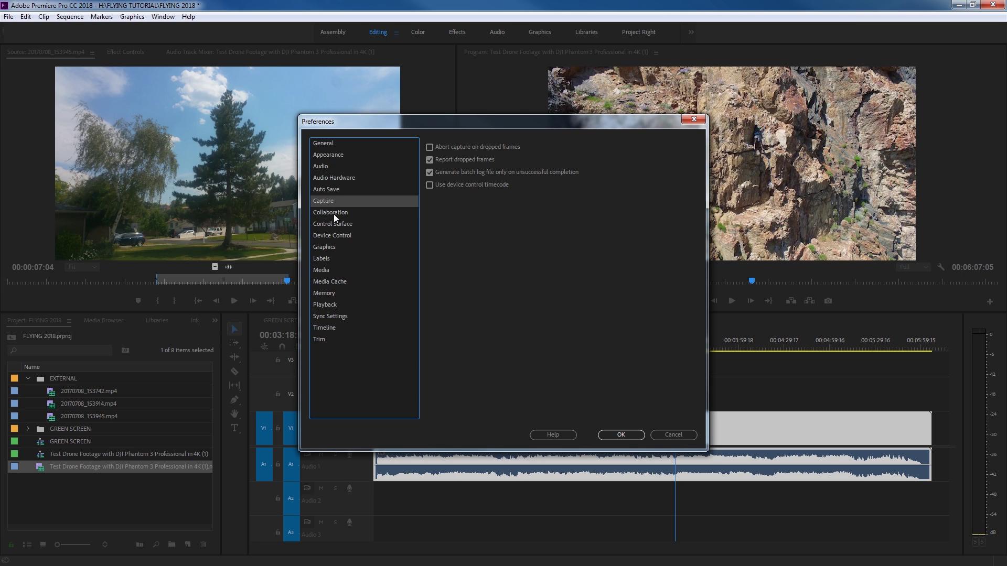
Review the Collaboration, Control Surface and Device Control preferences, including the DV/HDV device options, without changing any settings.
{"action": "left_click", "coordinate": [335, 213]}
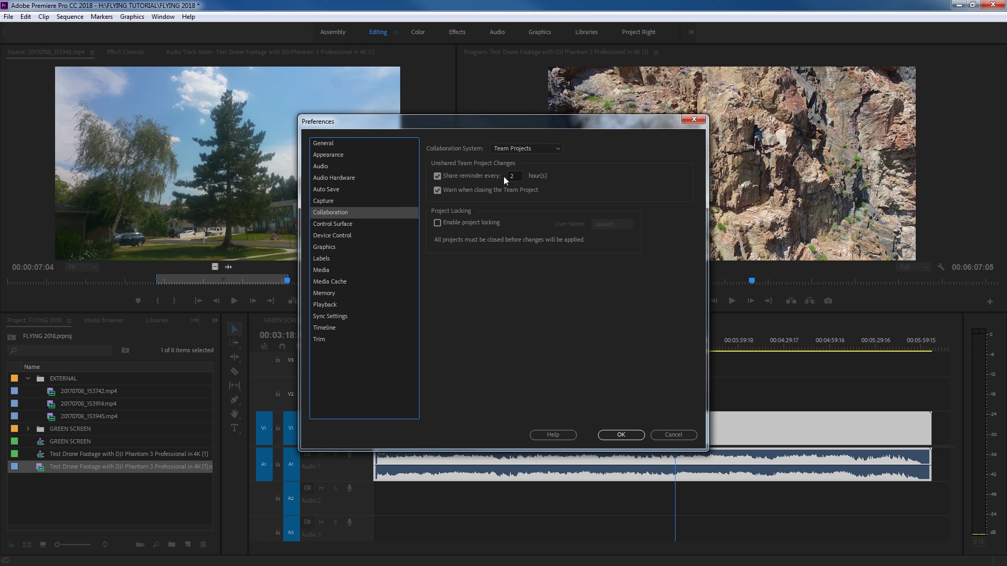
{"action": "left_click", "coordinate": [350, 223]}
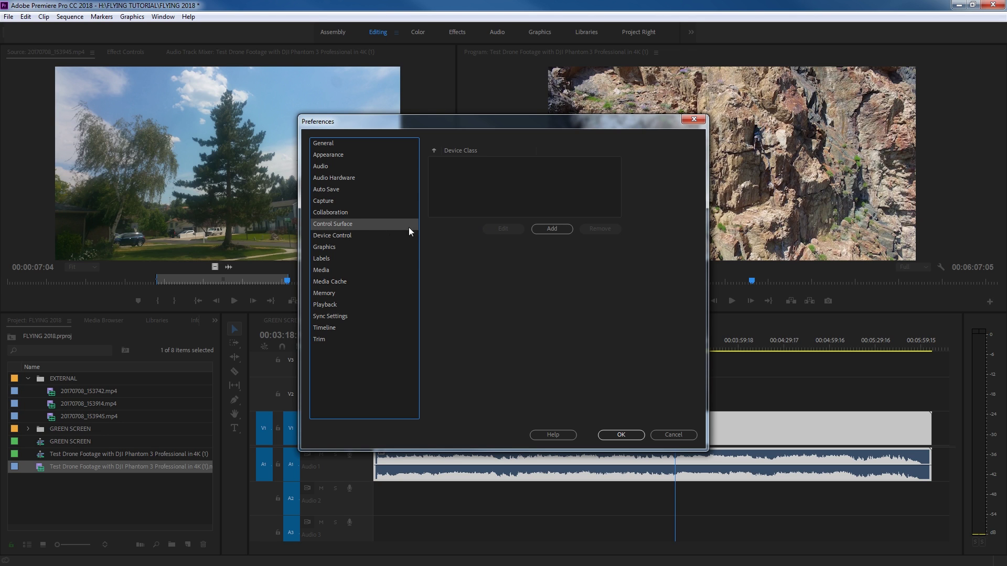
{"action": "left_click", "coordinate": [350, 237]}
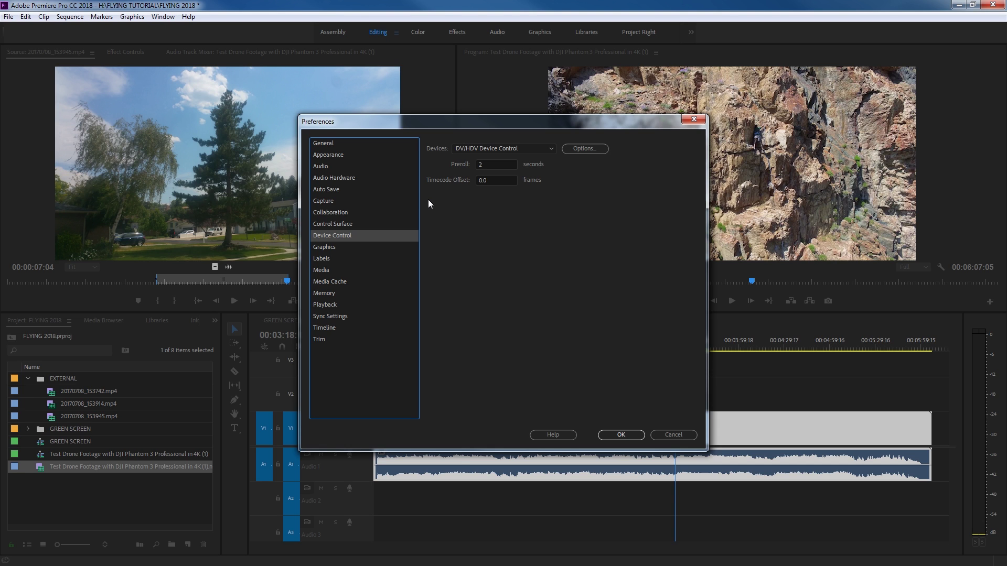
{"action": "left_click", "coordinate": [584, 149]}
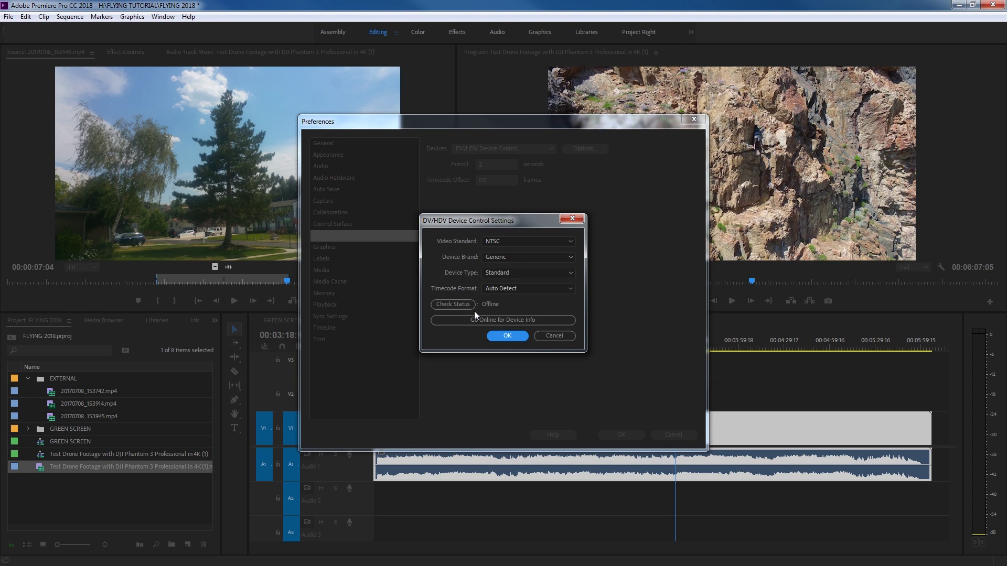
{"action": "left_click", "coordinate": [546, 336]}
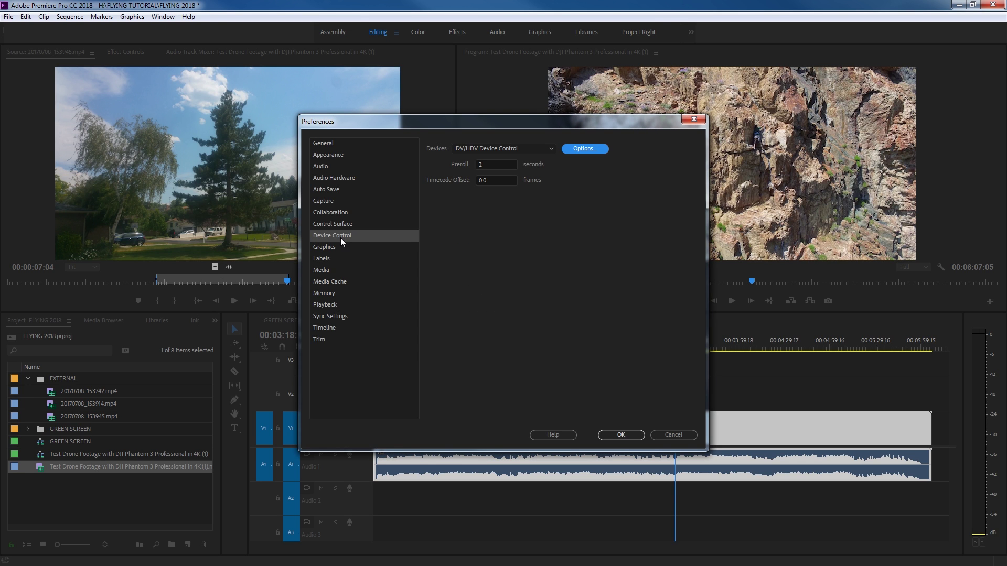
Review the Graphics and Labels preferences, and enable creating a folder for imported projects in the Media preferences.
{"action": "left_click", "coordinate": [331, 247]}
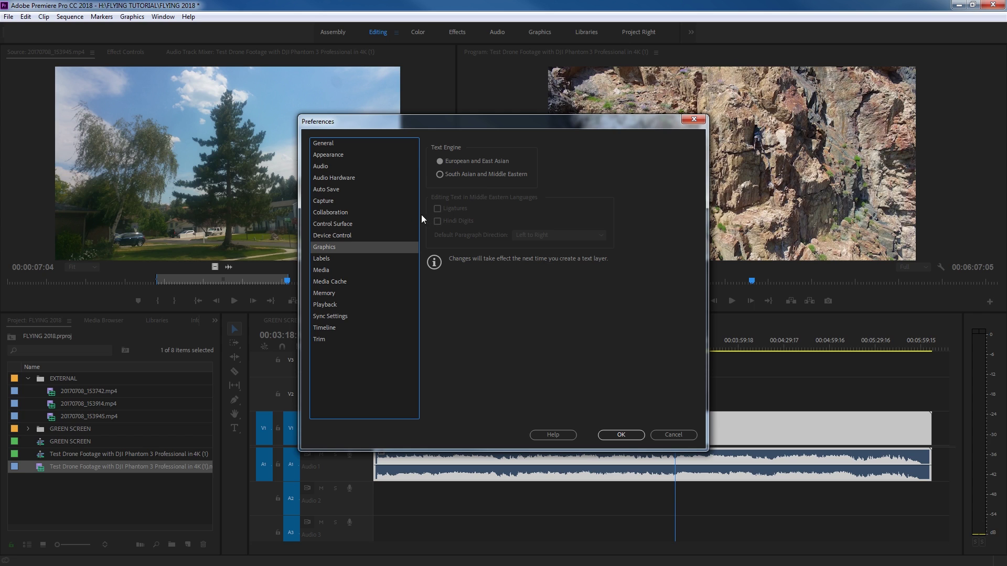
{"action": "left_click", "coordinate": [321, 258]}
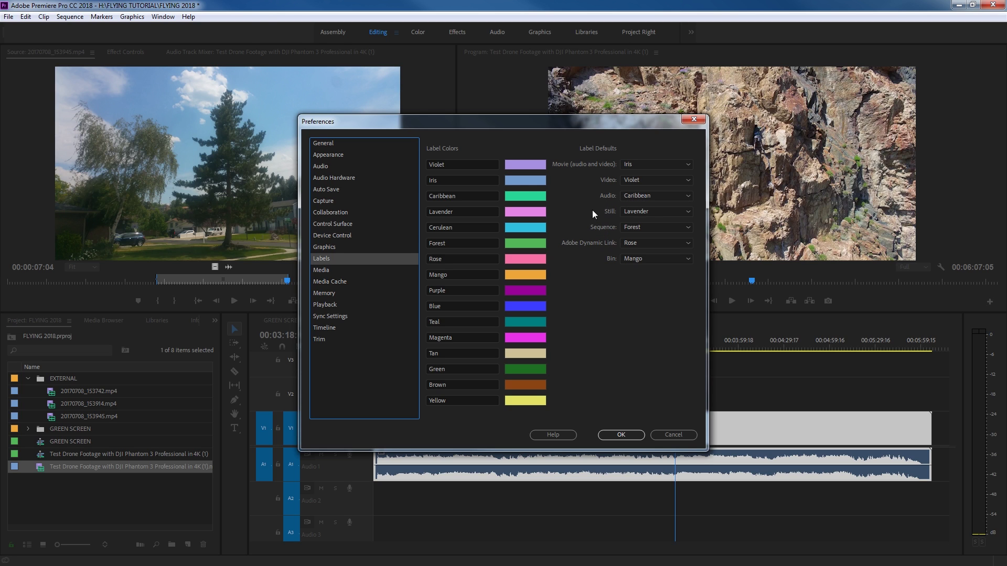
{"action": "left_click", "coordinate": [321, 270]}
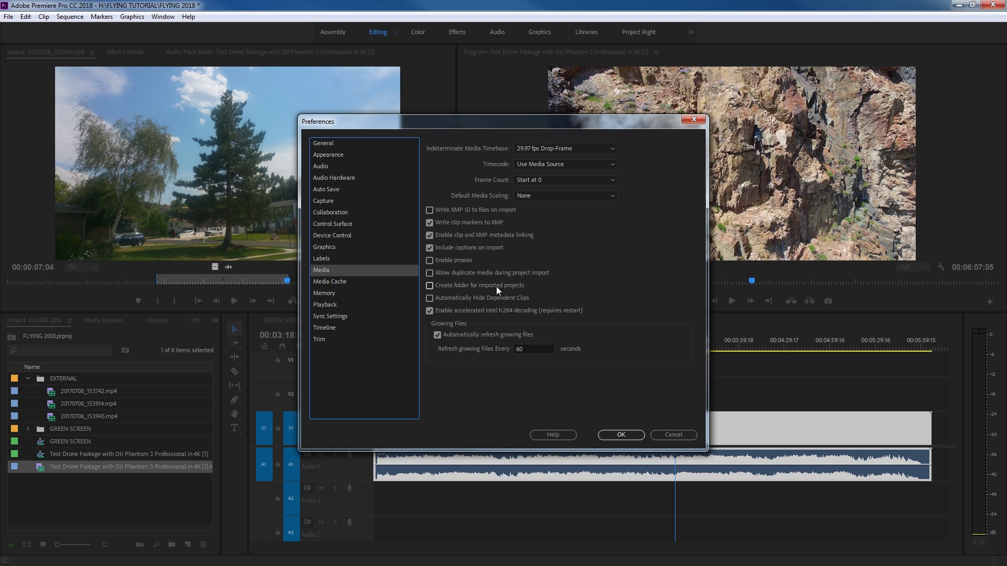
{"action": "left_click", "coordinate": [431, 286]}
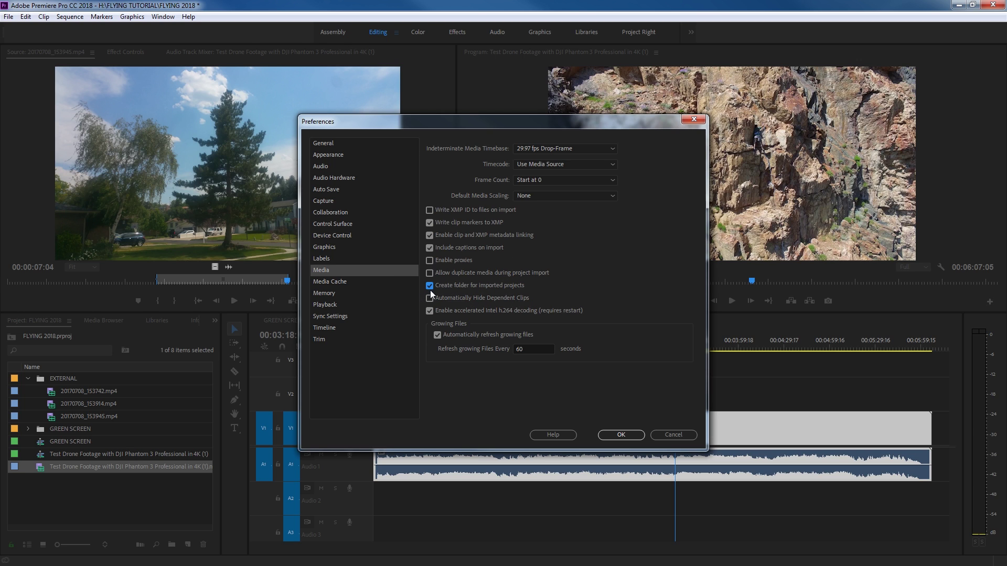
Review the Media Cache and Memory preferences, and enable Adobe Monitor 2 as a video device in the Playback preferences.
{"action": "left_click", "coordinate": [346, 283]}
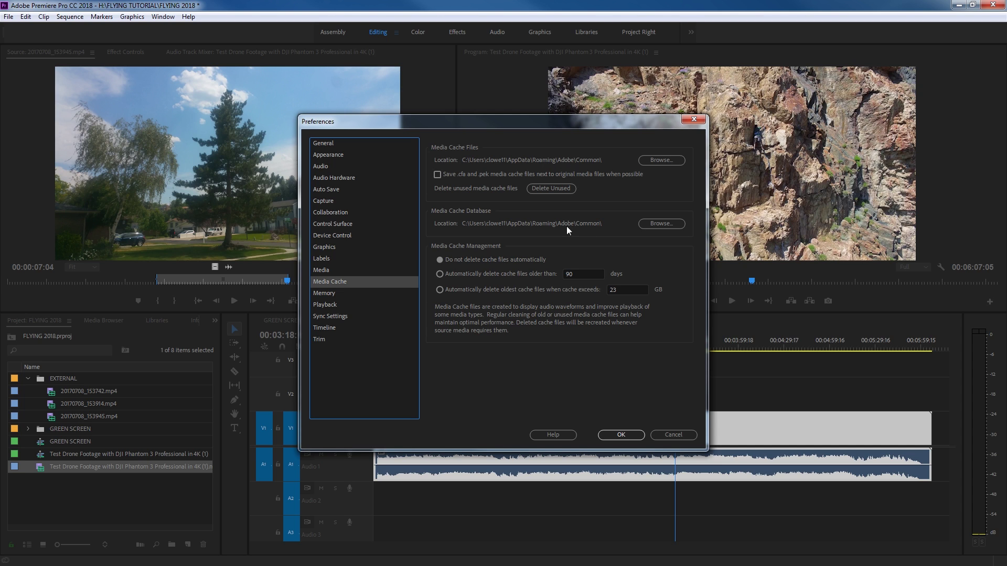
{"action": "left_click", "coordinate": [355, 293]}
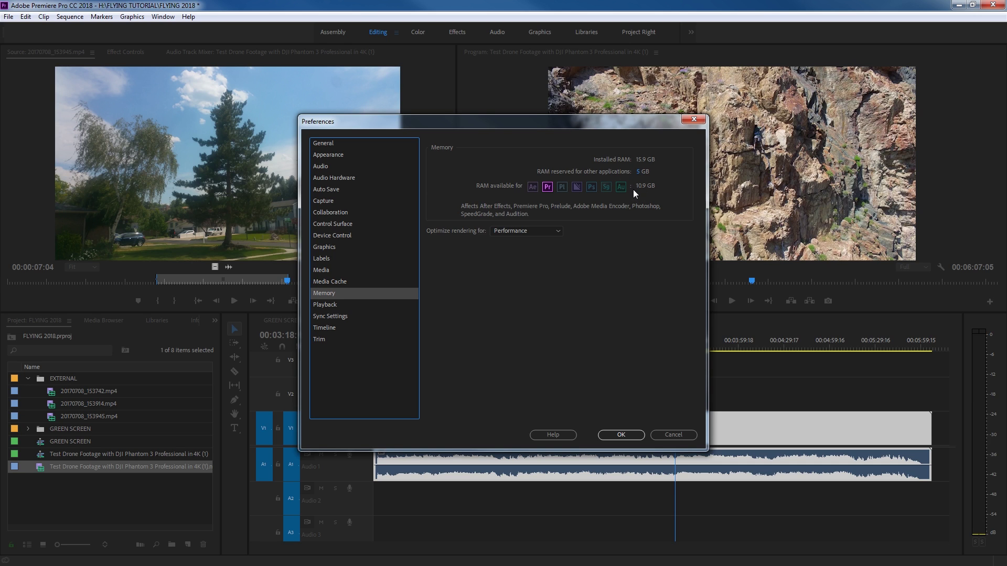
{"action": "left_click", "coordinate": [642, 171]}
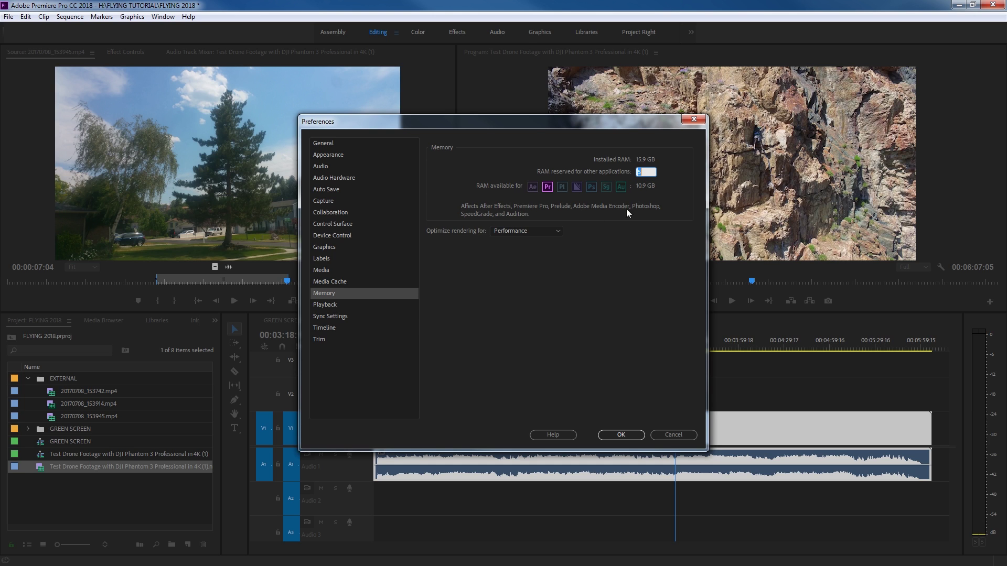
{"action": "left_click", "coordinate": [350, 306]}
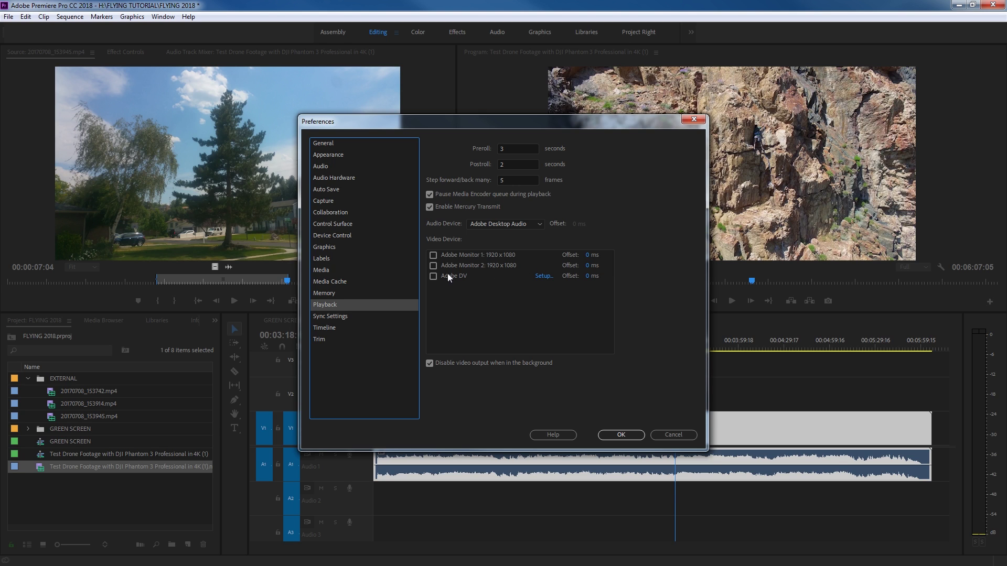
{"action": "left_click", "coordinate": [433, 266]}
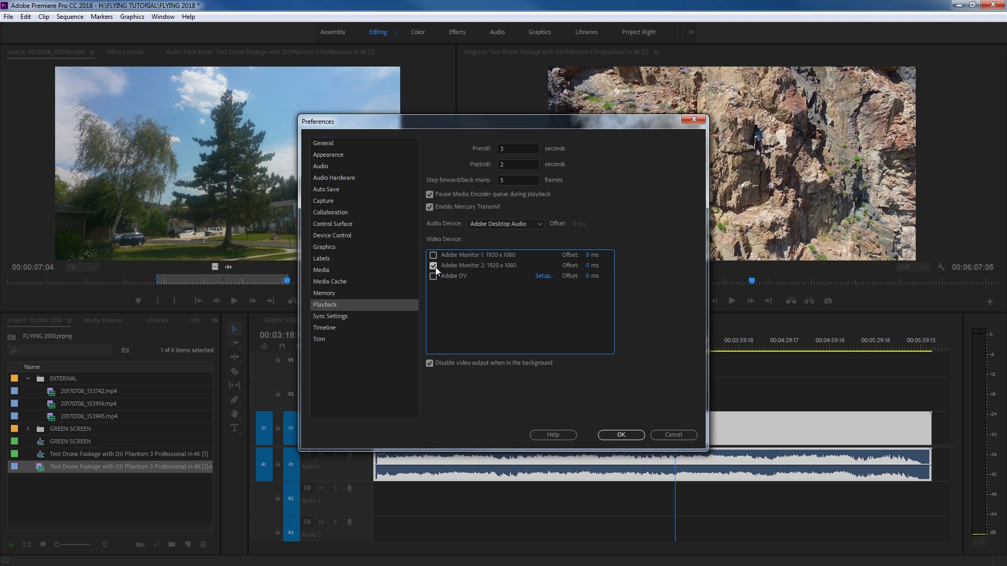
Disable returning to the beginning at playback end and playing the work area after rendering previews, review the Trim preferences, and apply the preferences.
{"action": "left_click", "coordinate": [362, 316]}
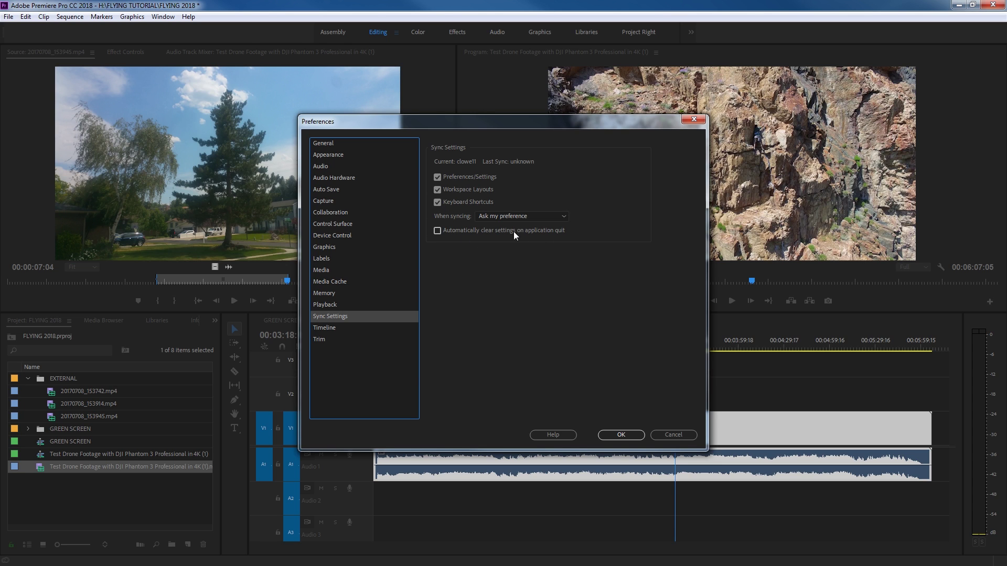
{"action": "left_click", "coordinate": [325, 327]}
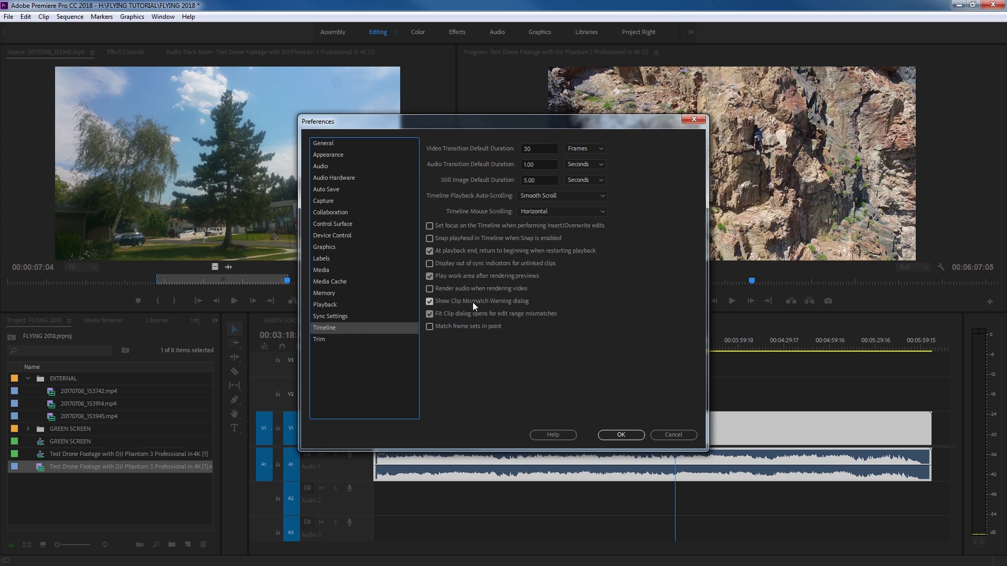
{"action": "left_click", "coordinate": [429, 250]}
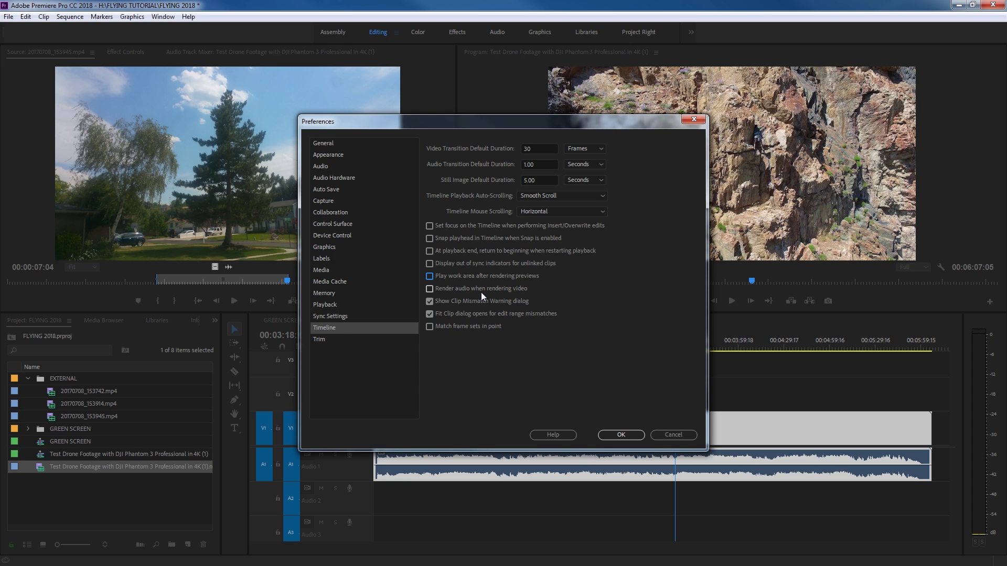
{"action": "left_click", "coordinate": [329, 339]}
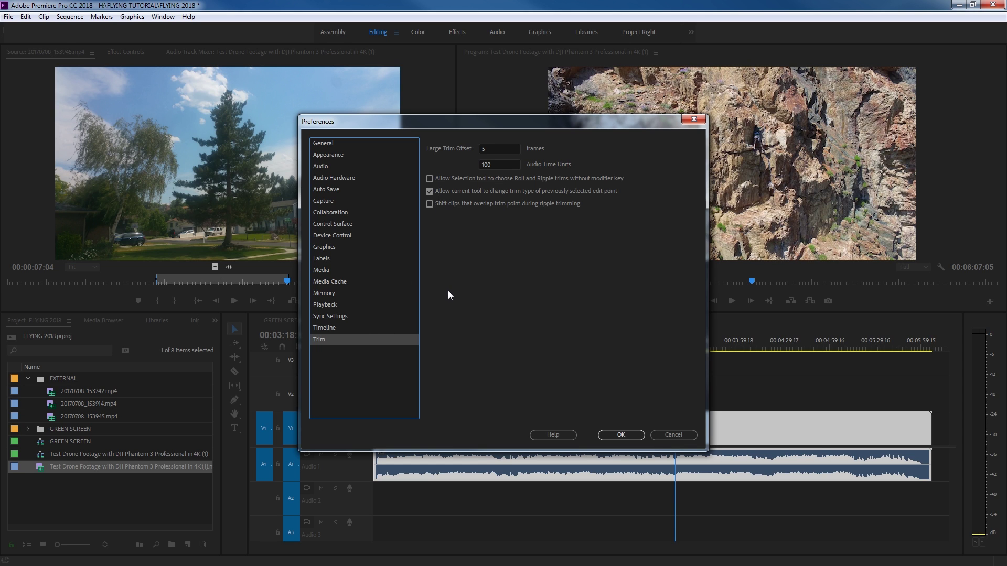
{"action": "left_click", "coordinate": [614, 434]}
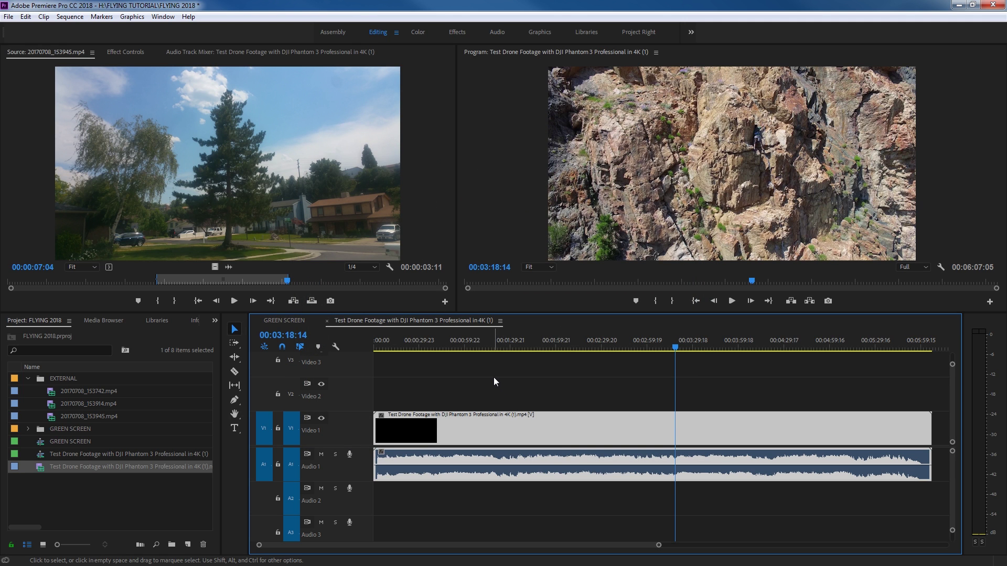
Open the General project settings and review the renderer, video and audio display format options, keeping Timecode and Audio Samples.
{"action": "left_click", "coordinate": [8, 16]}
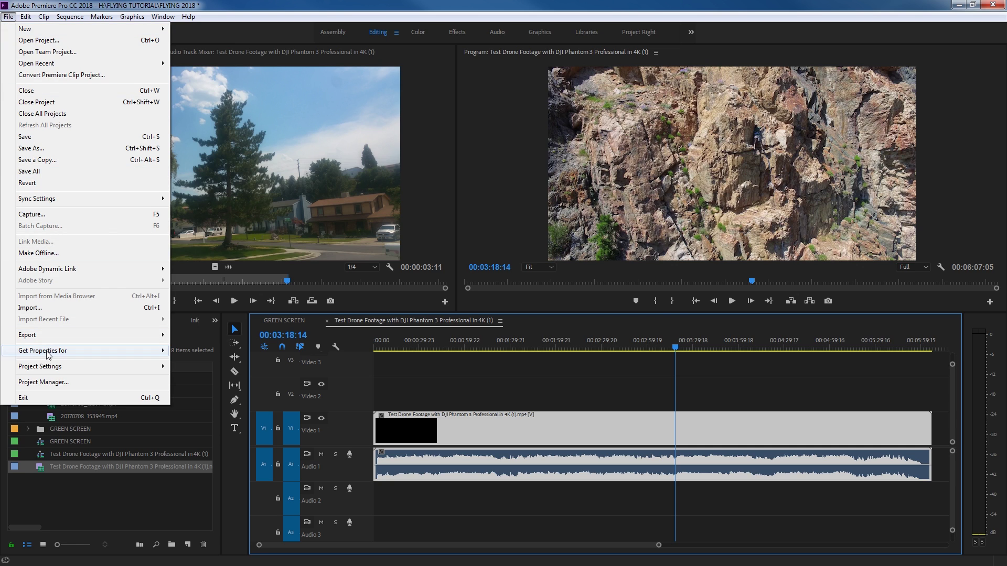
{"action": "mouse_move", "coordinate": [53, 369]}
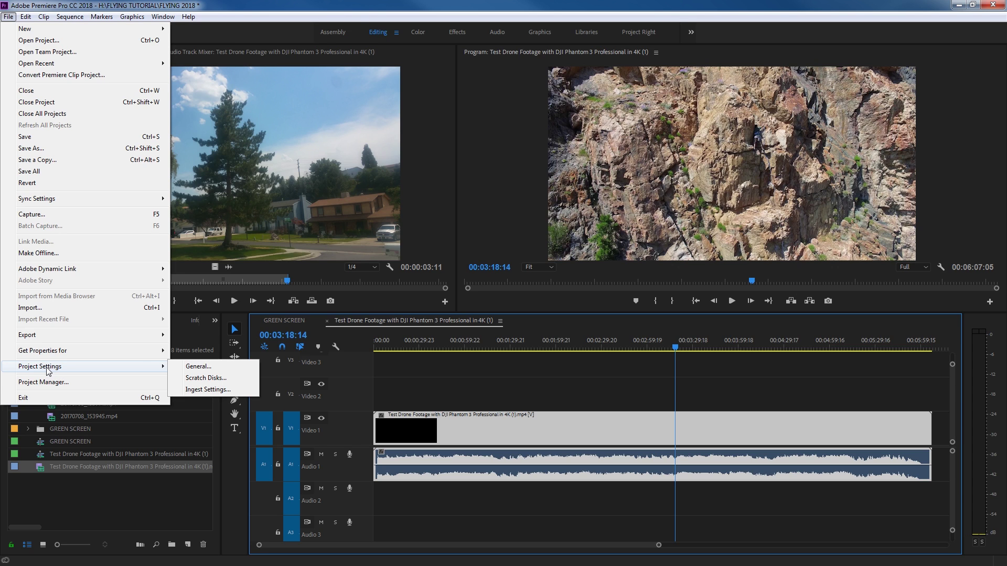
{"action": "left_click", "coordinate": [211, 368]}
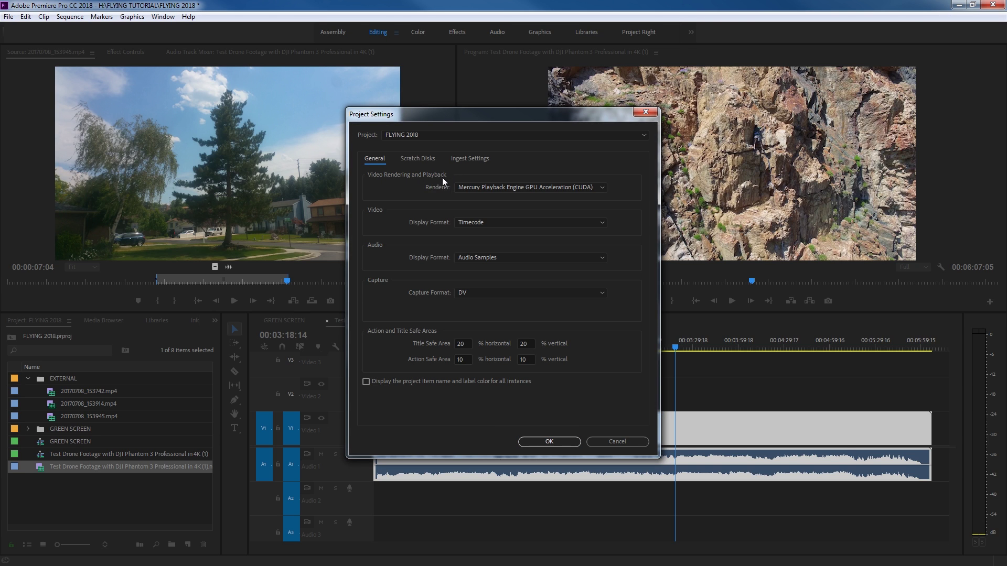
{"action": "left_click", "coordinate": [486, 190]}
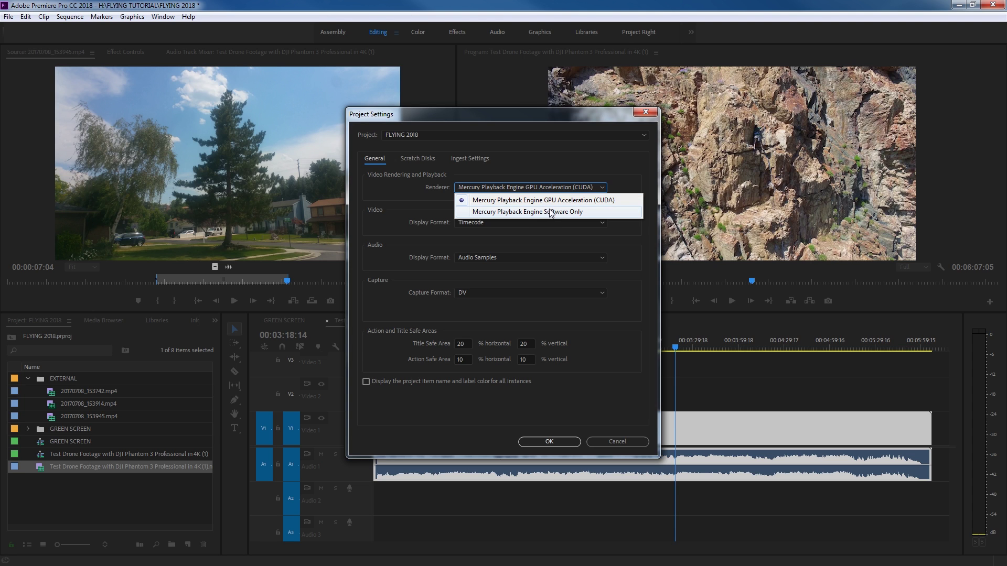
{"action": "left_click", "coordinate": [486, 226]}
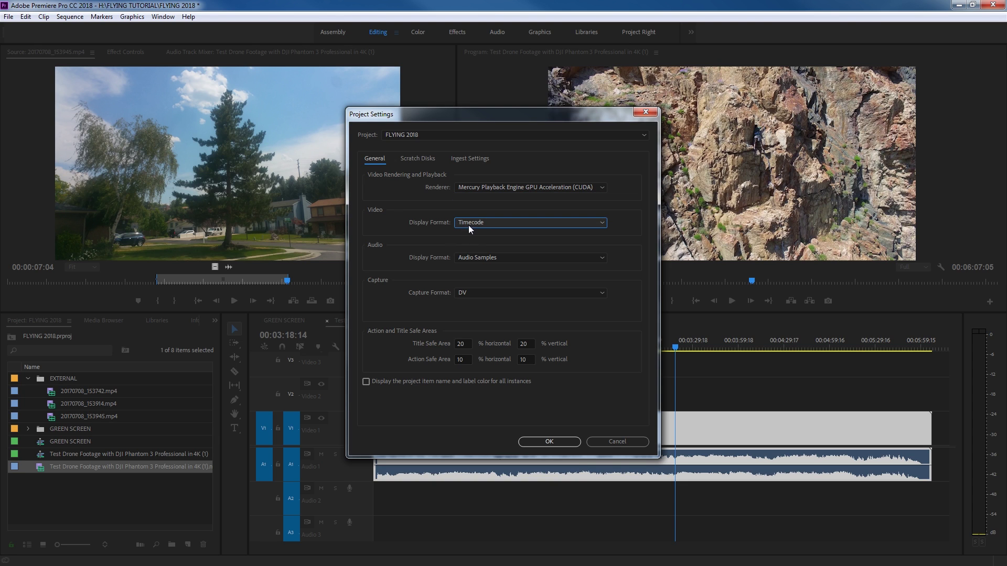
{"action": "left_click", "coordinate": [470, 229]}
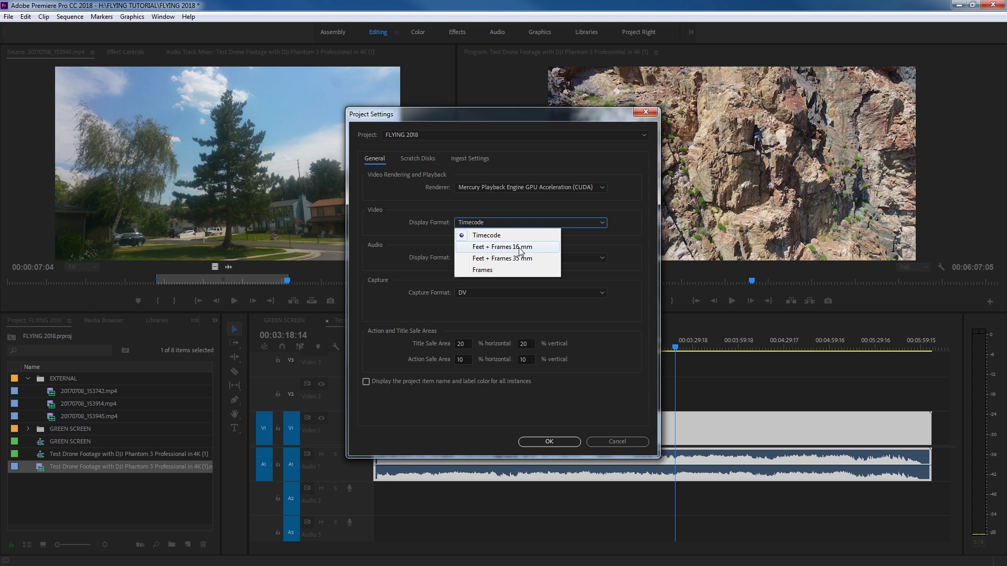
{"action": "left_click", "coordinate": [486, 237]}
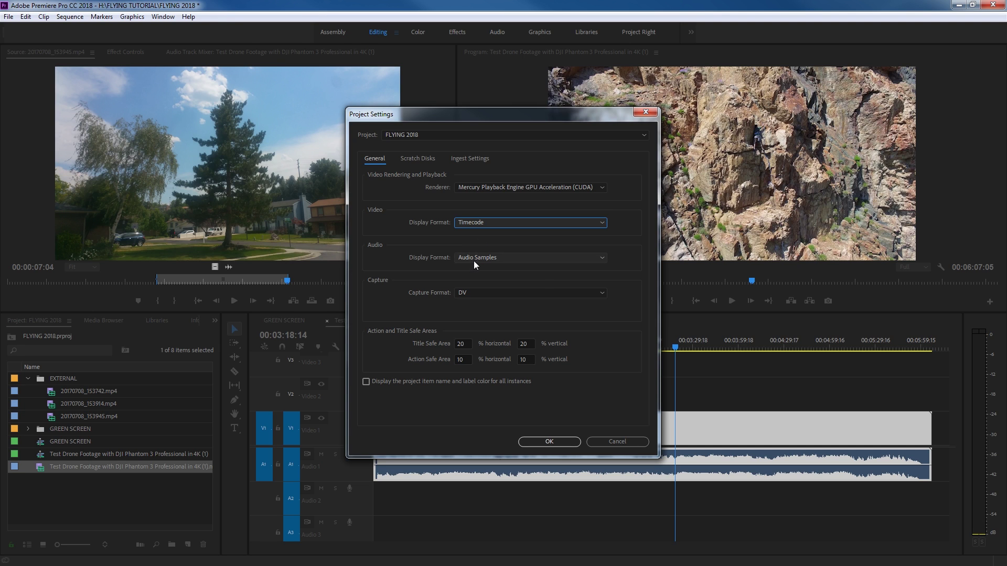
{"action": "left_click", "coordinate": [474, 260]}
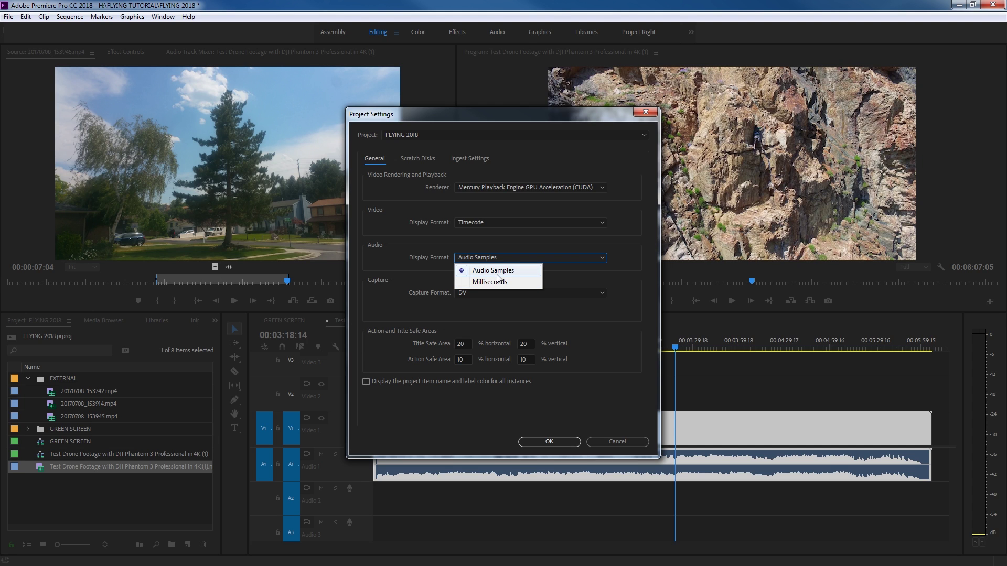
{"action": "left_click", "coordinate": [496, 274]}
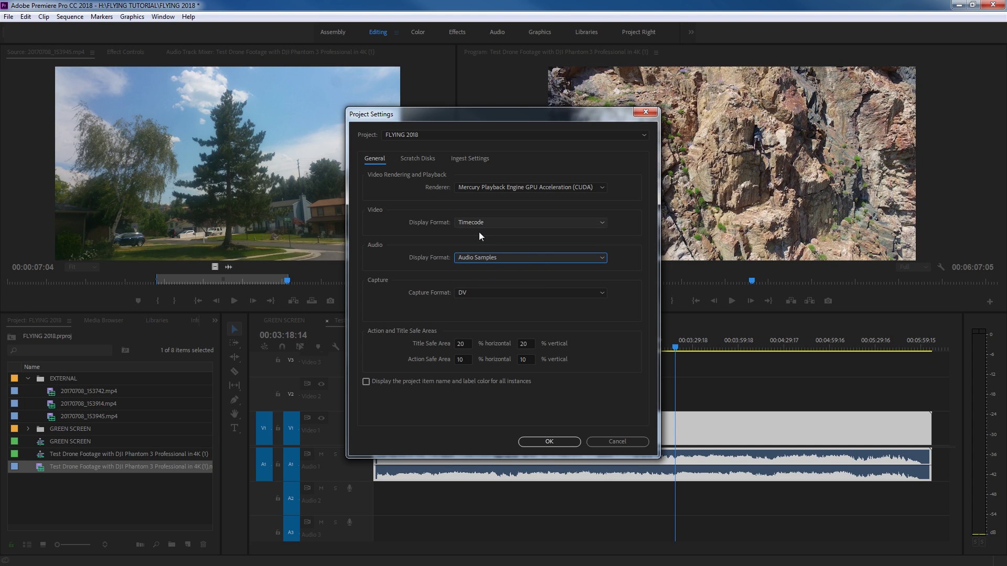
Examine the project's scratch disk locations and the available ingest options, and close the project settings without applying anything.
{"action": "left_click", "coordinate": [422, 158]}
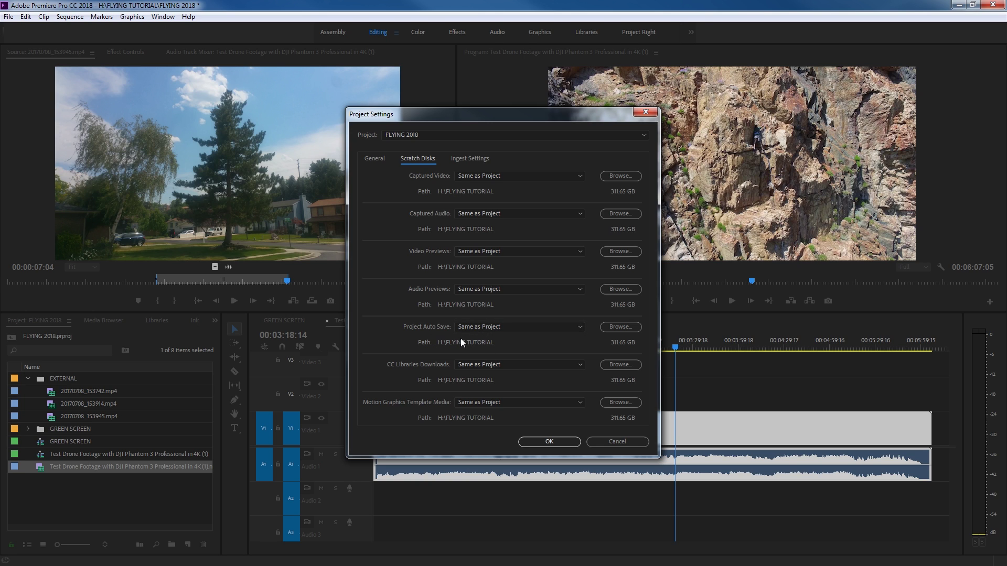
{"action": "left_click", "coordinate": [470, 159]}
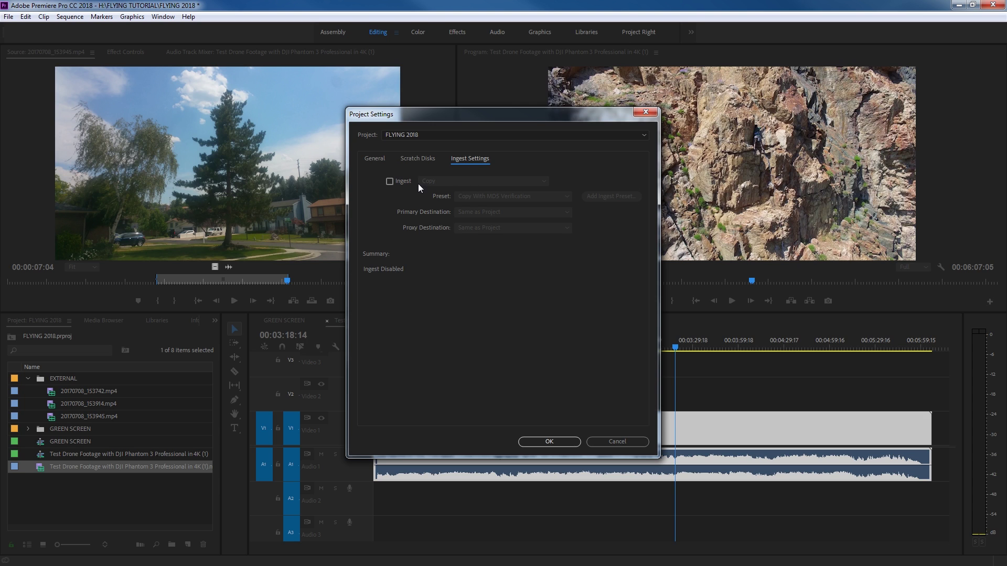
{"action": "left_click", "coordinate": [390, 182]}
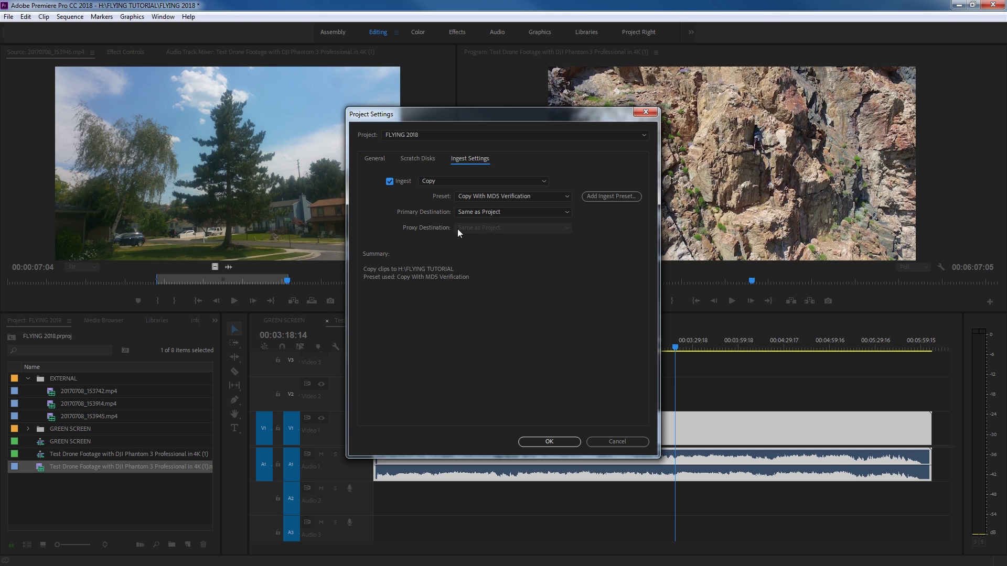
{"action": "left_click", "coordinate": [429, 182]}
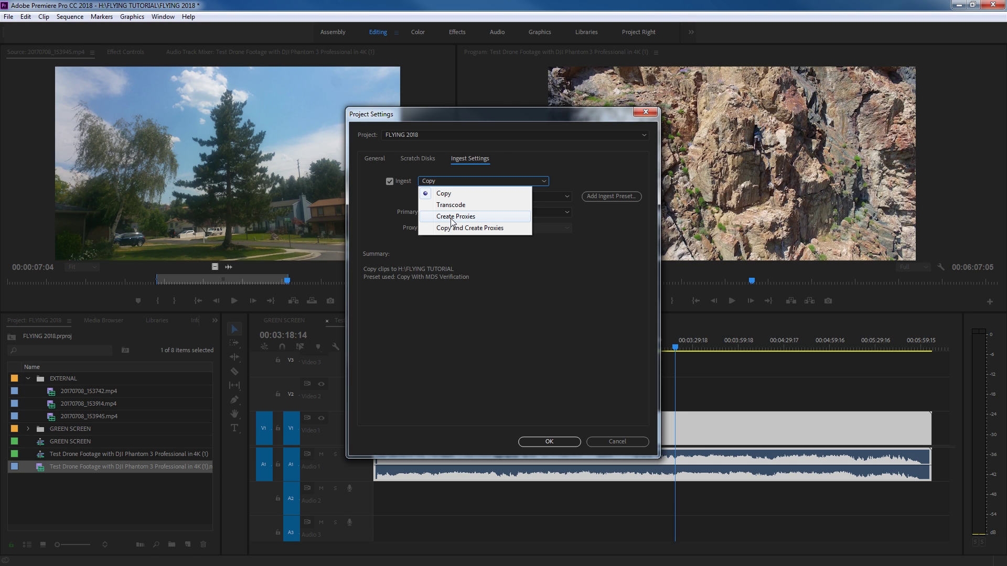
{"action": "key", "text": "Escape"}
{"action": "key", "text": "Escape"}
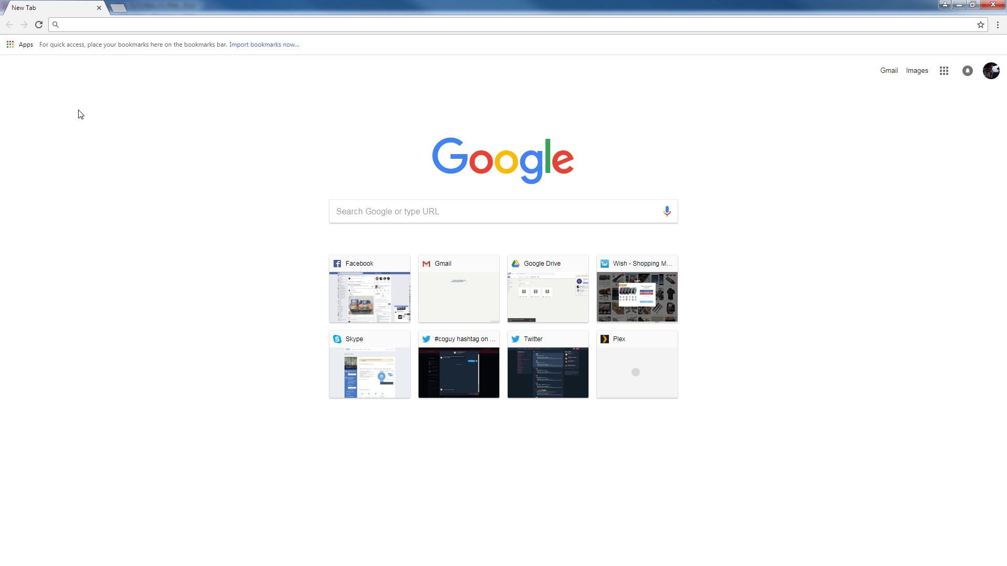
Switch to the web browser and open the channel page youtube.com/chinfat.
{"action": "type", "text": "youtube.com"}
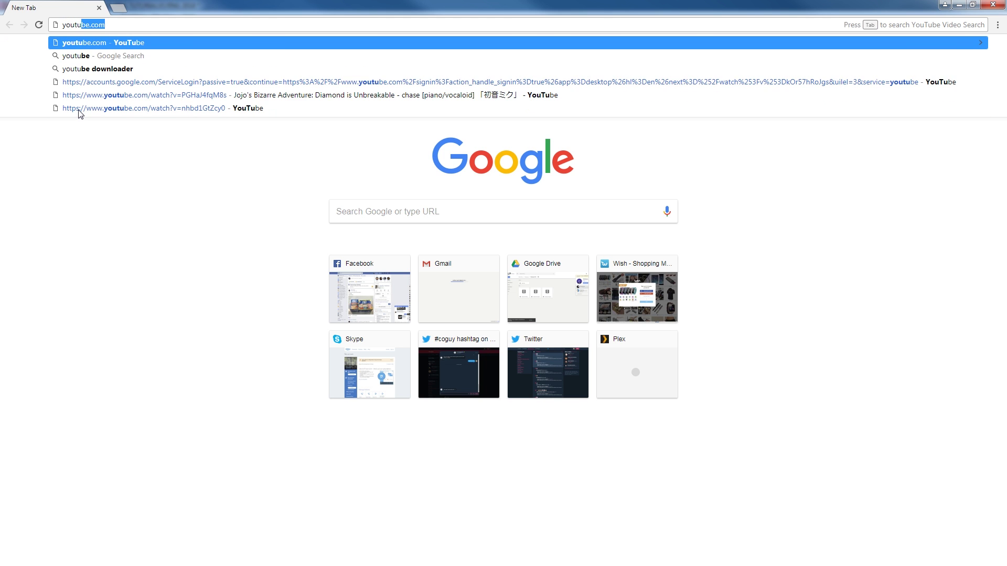
{"action": "type", "text": "/chinfat"}
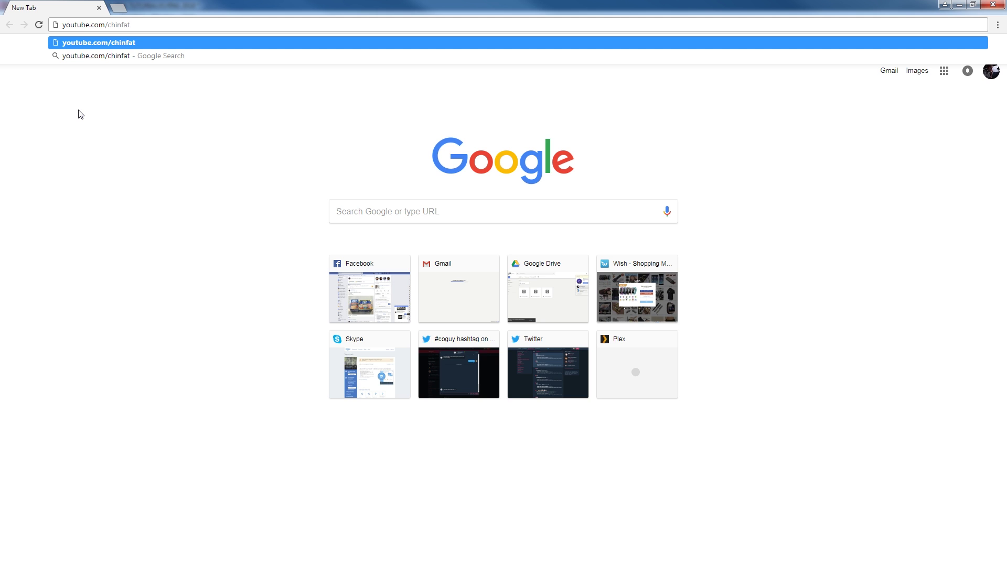
{"action": "key", "text": "Return"}
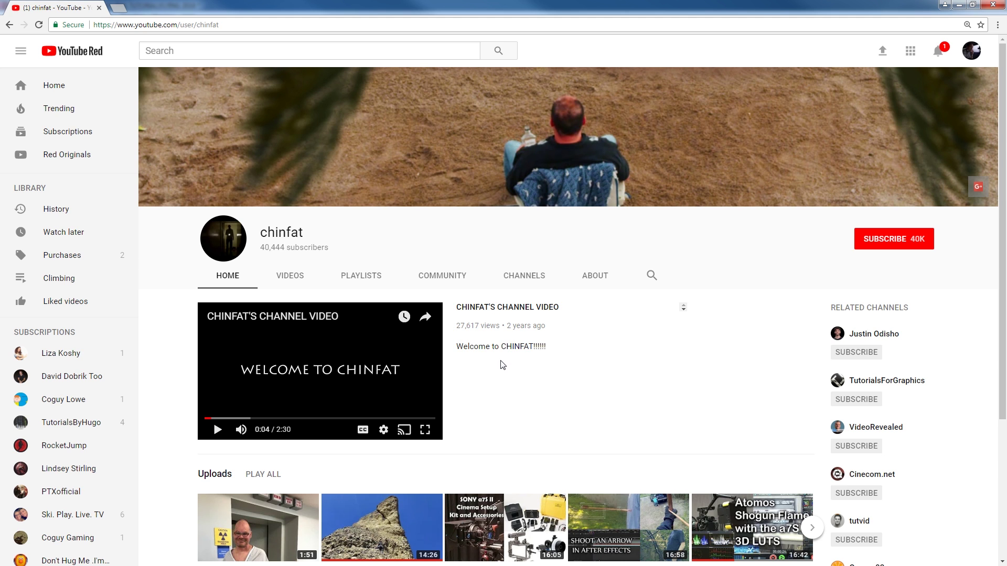
Show the channel's created playlists, open the Adobe Premiere Pro CC 2017 Tutorials playlist and look through its list of episodes.
{"action": "left_click", "coordinate": [366, 282]}
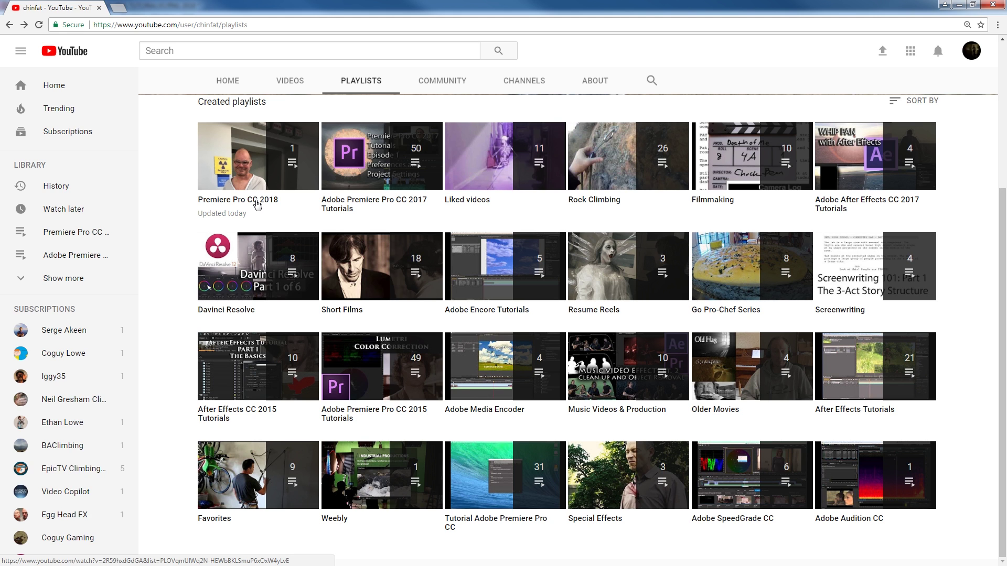
{"action": "left_click", "coordinate": [257, 205]}
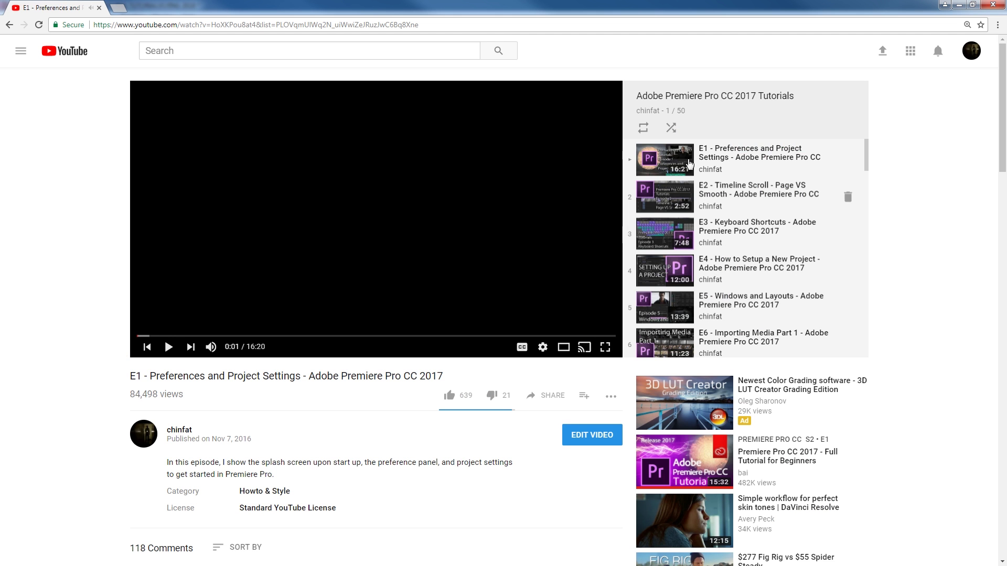
{"action": "scroll", "coordinate": [773, 194], "scroll_direction": "down", "scroll_amount": 4}
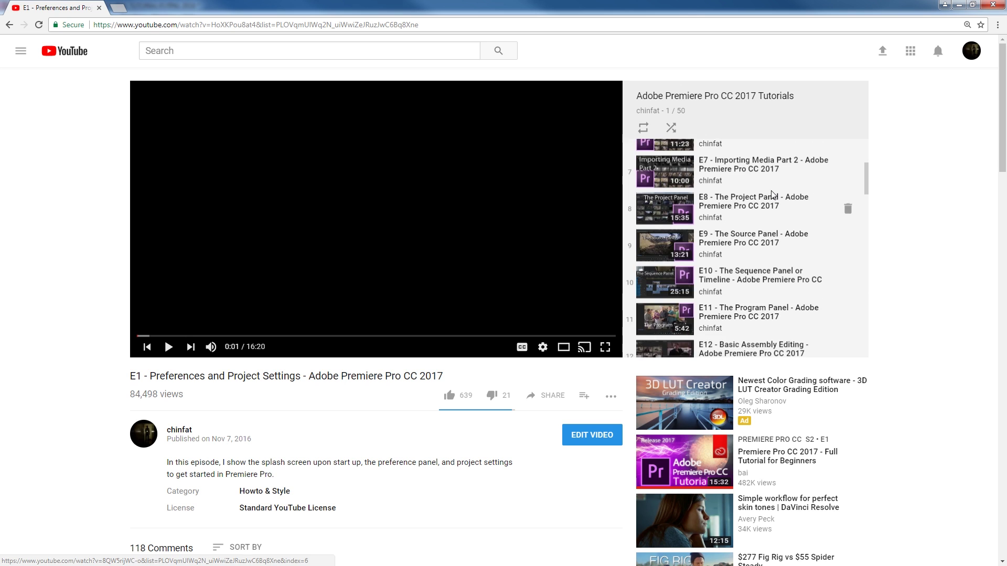
{"action": "scroll", "coordinate": [772, 194], "scroll_direction": "up", "scroll_amount": 5}
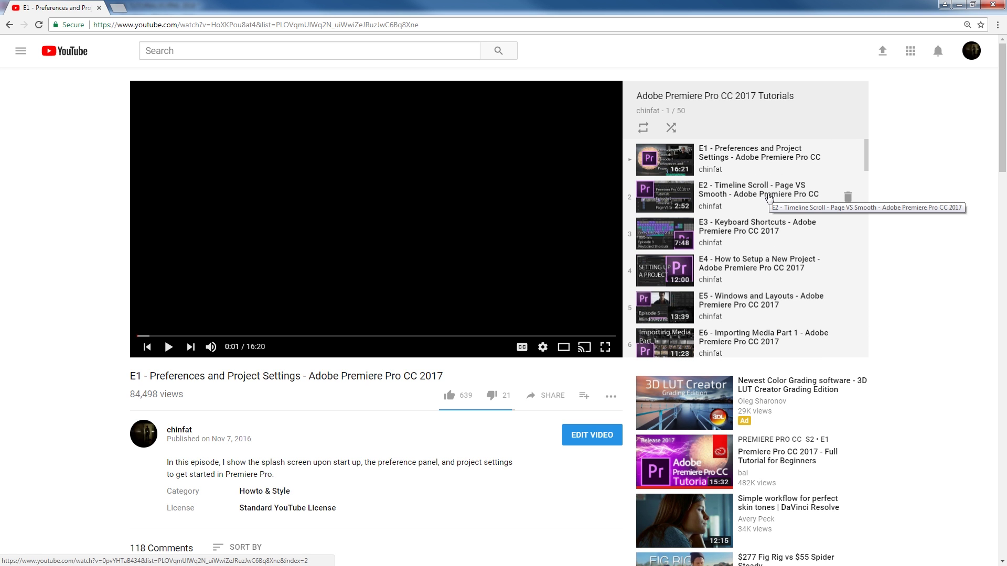